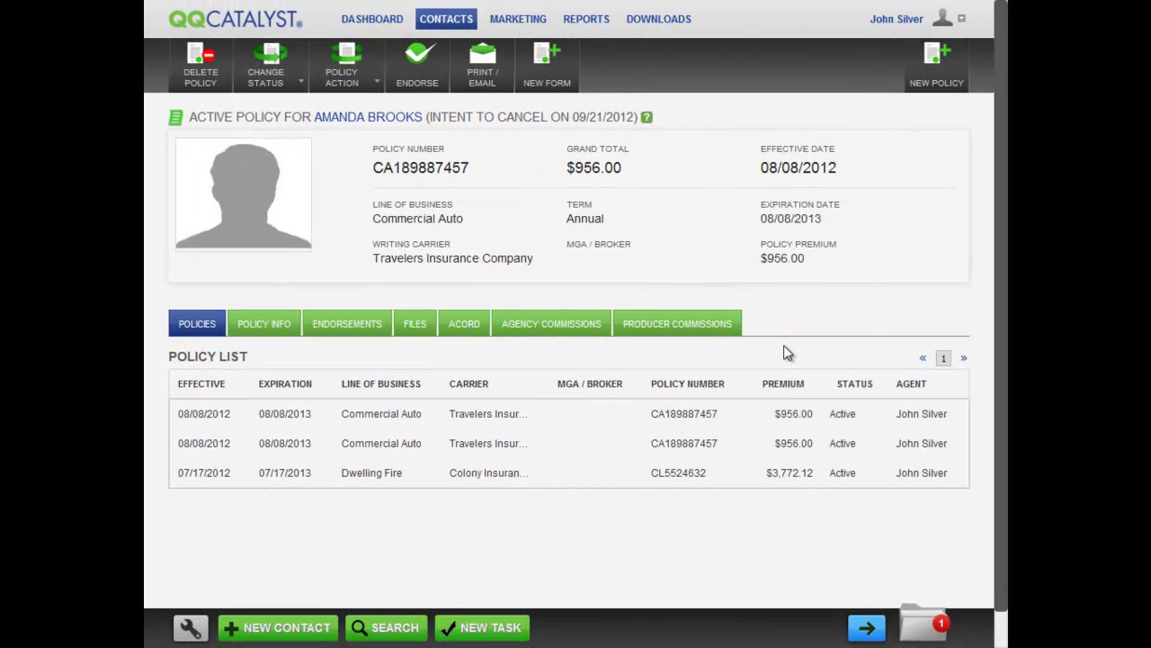
Go to the Commercial Auto policy's ACORD forms and start a new ACORD form.
left_click(665, 417)
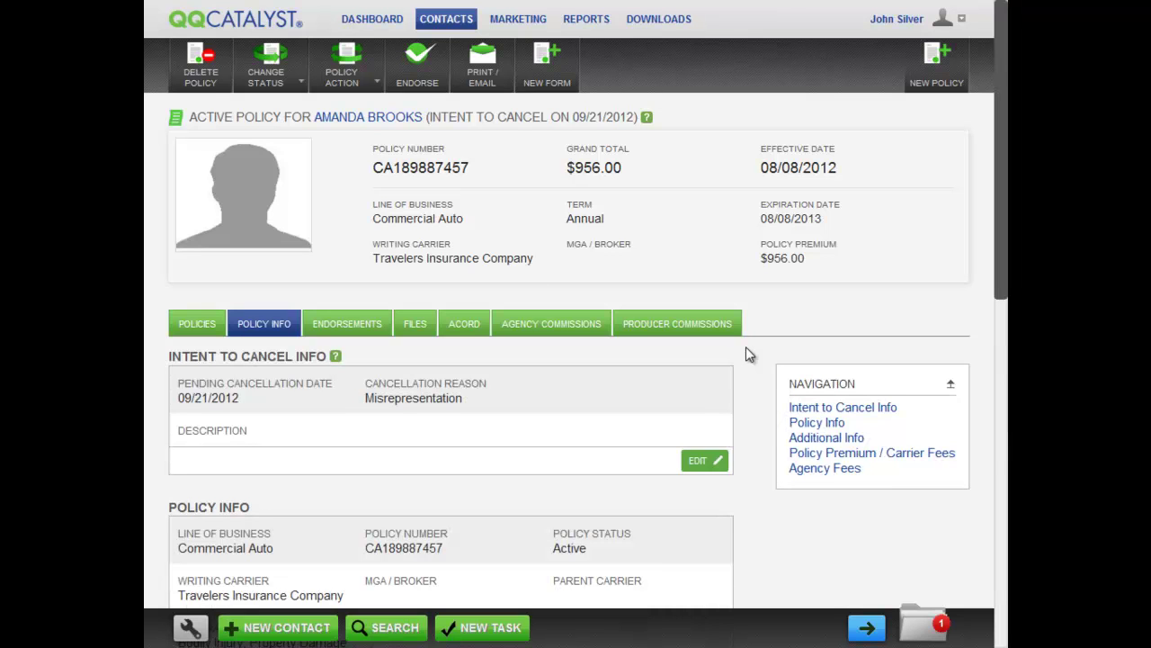
left_click(465, 336)
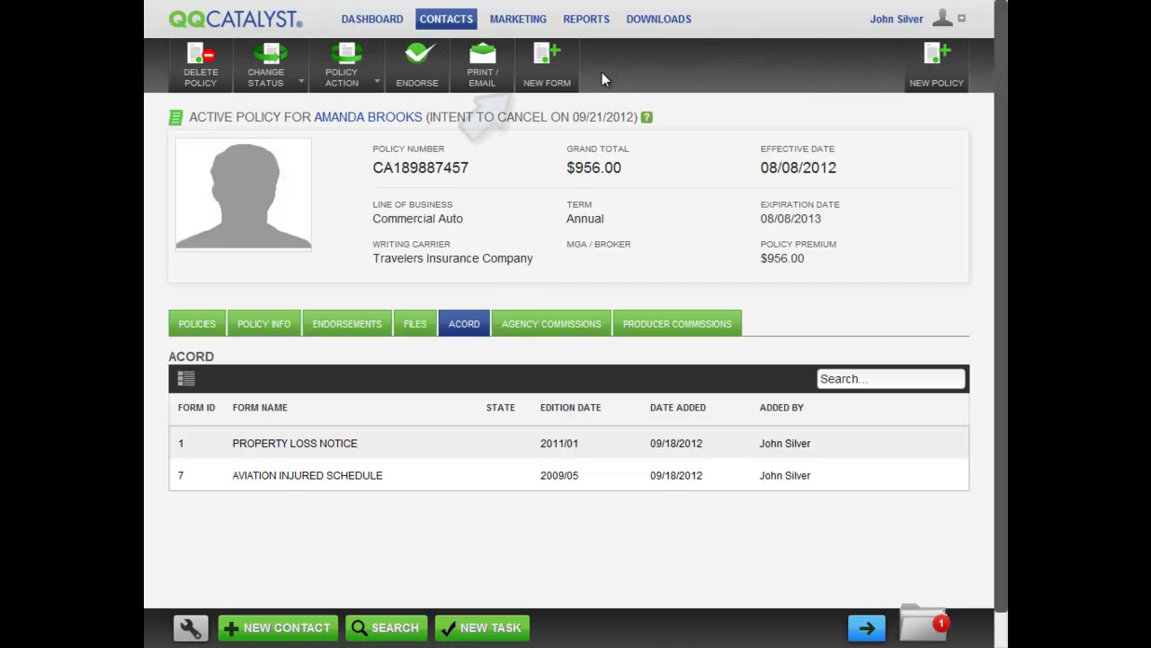
left_click(548, 72)
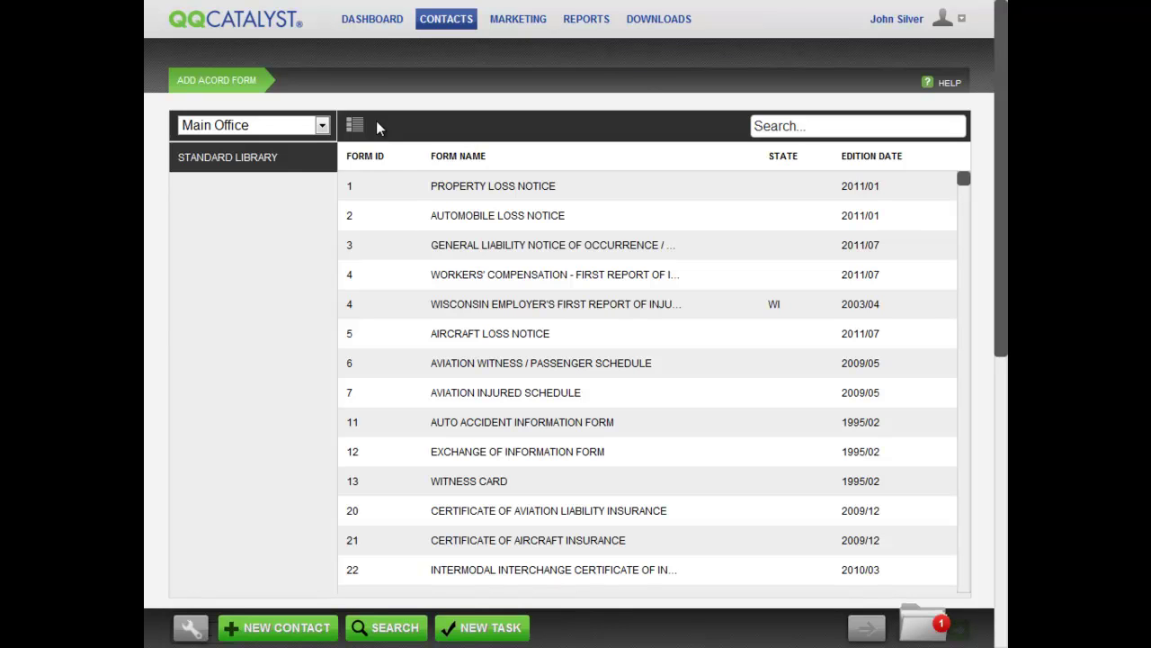
Keep Main Office as the office, browse the Standard Library list, and ready the Search box.
left_click(320, 127)
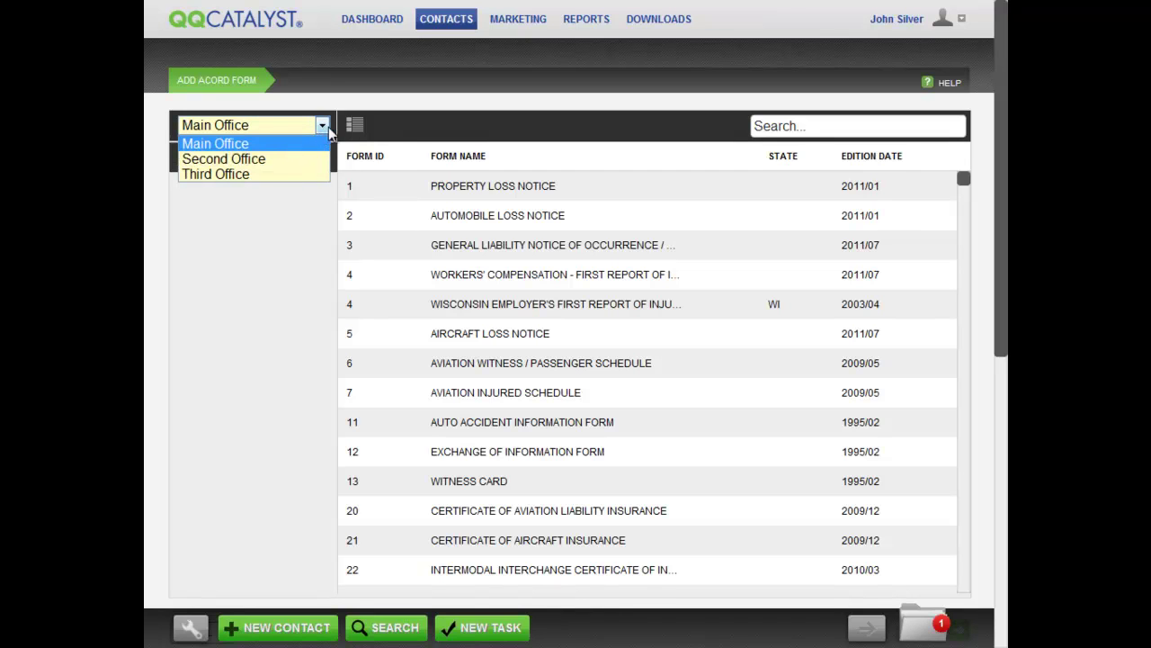
left_click(404, 132)
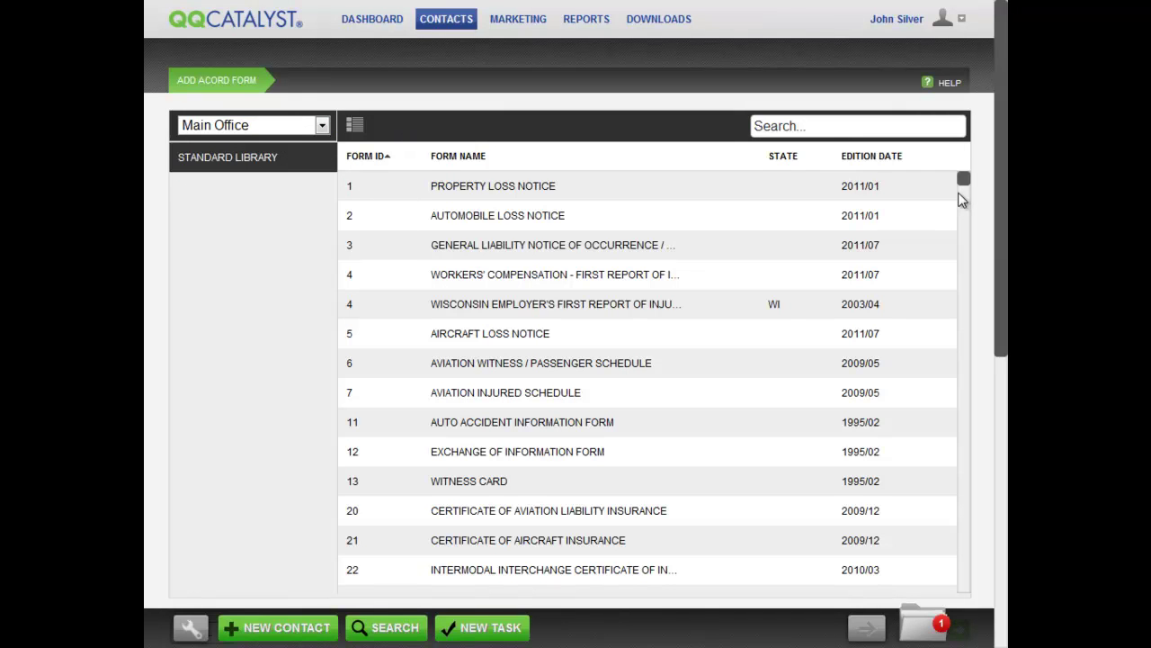
scroll(951, 204, "down", 3)
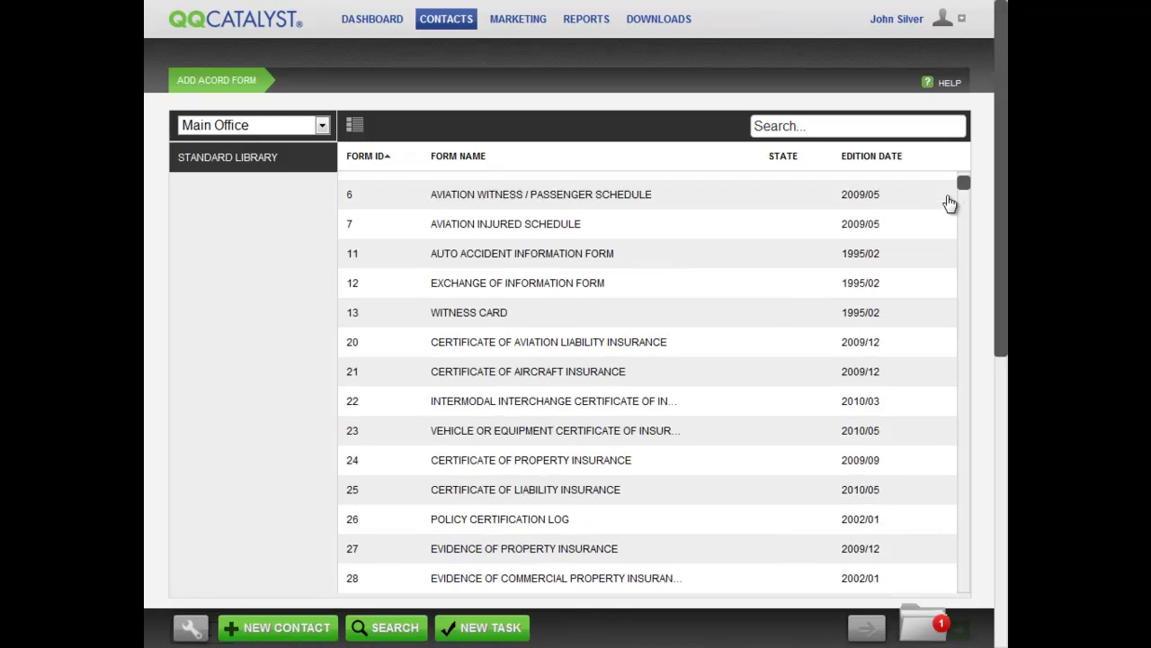
scroll(951, 204, "down", 3)
scroll(950, 203, "up", 6)
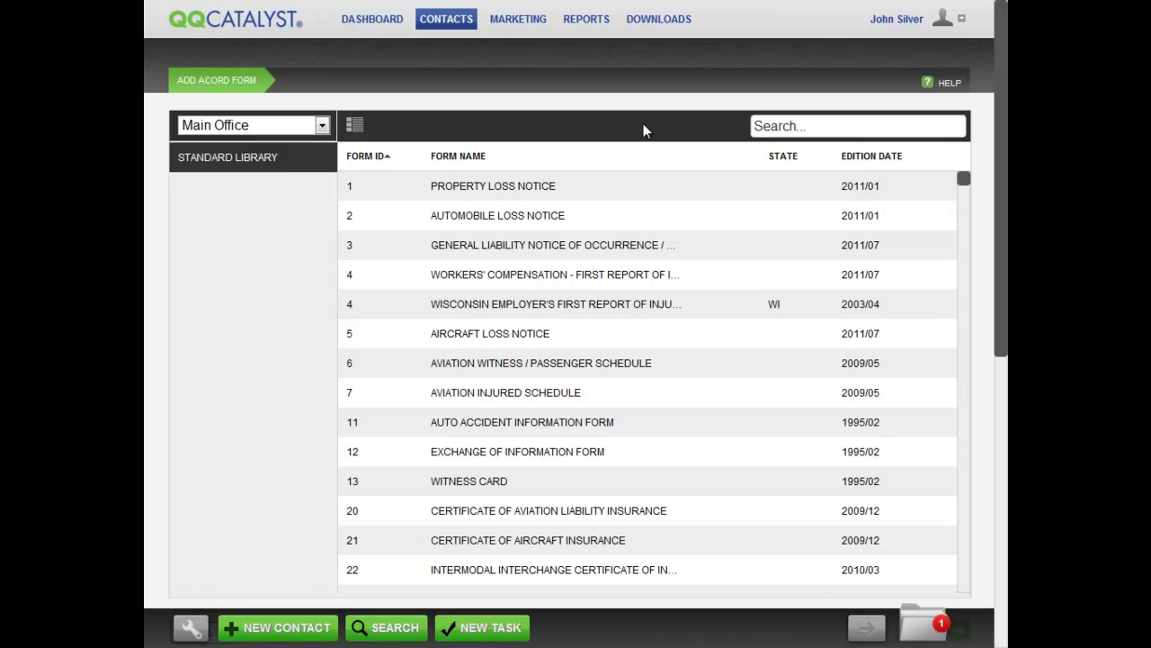
left_click(765, 125)
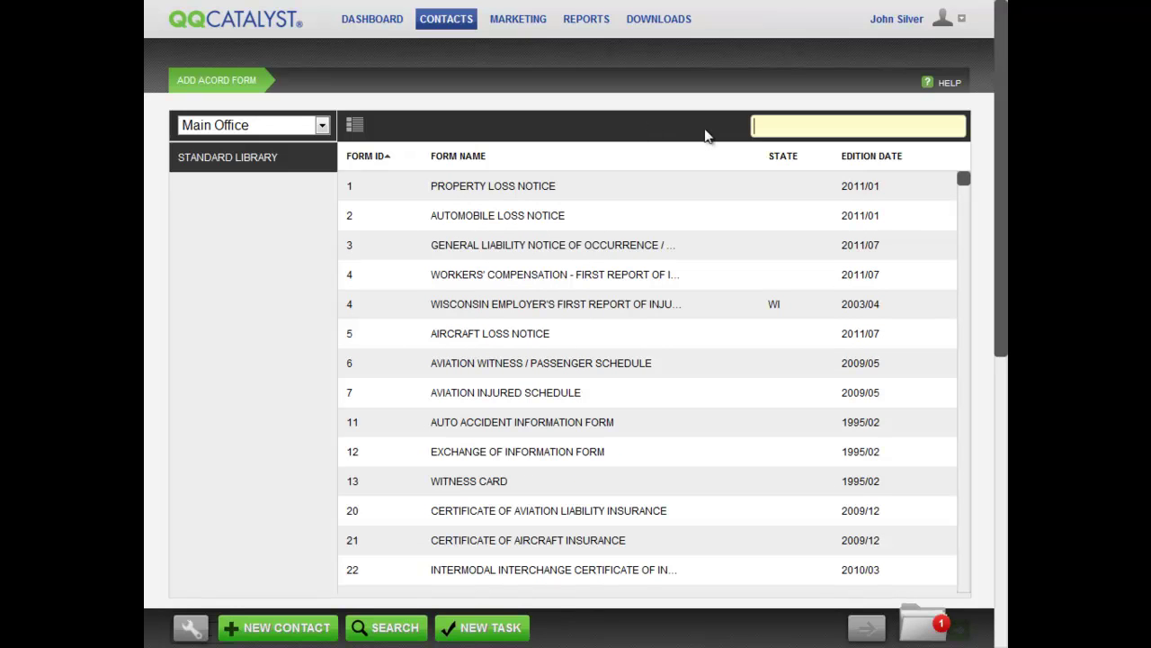
Search the form library for '25' after trying and clearing 'liability'.
type("liability")
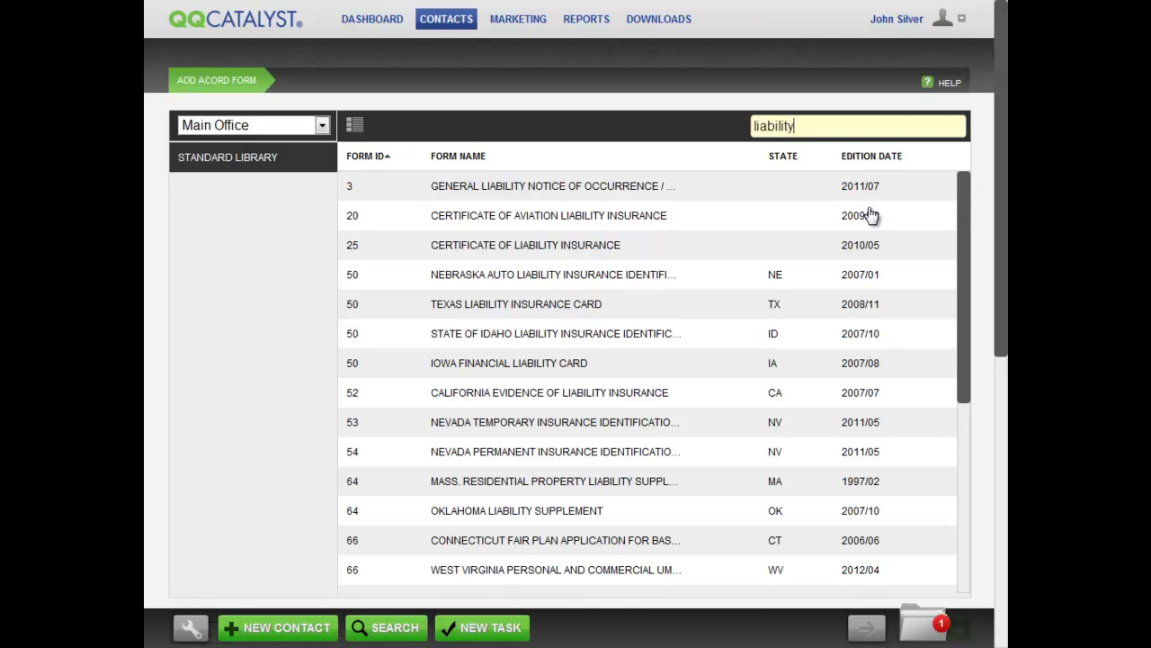
key("BackSpace")
key("BackSpace")
key("BackSpace")
key("BackSpace")
key("BackSpace")
key("BackSpace")
key("BackSpace")
key("BackSpace")
key("BackSpace")
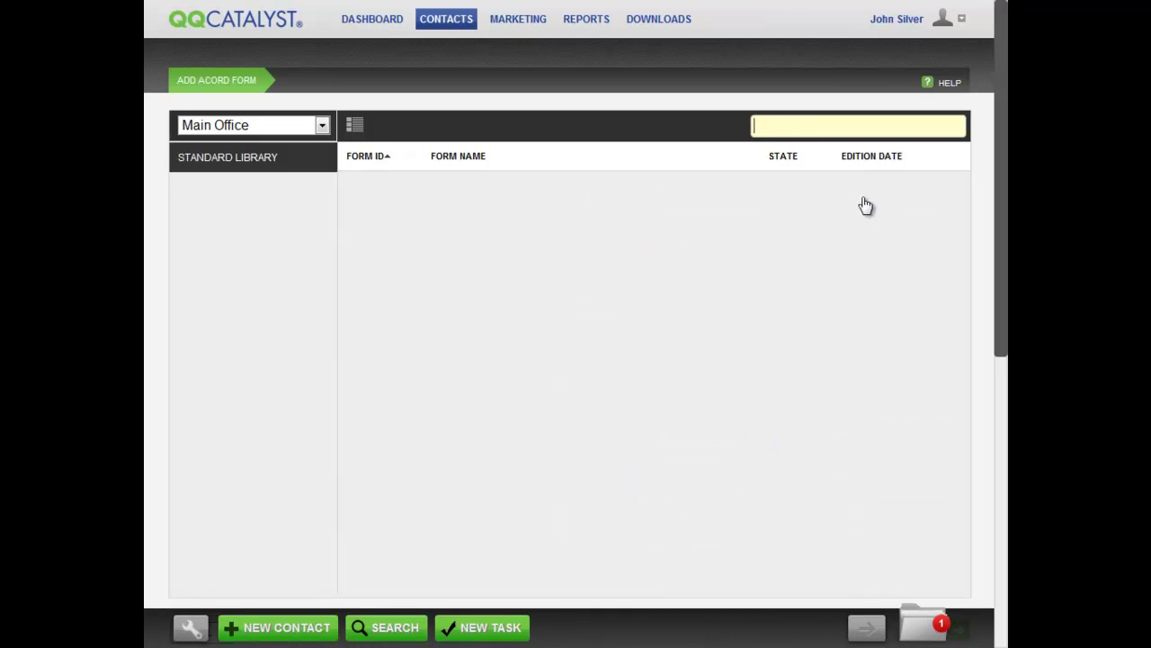
type("25")
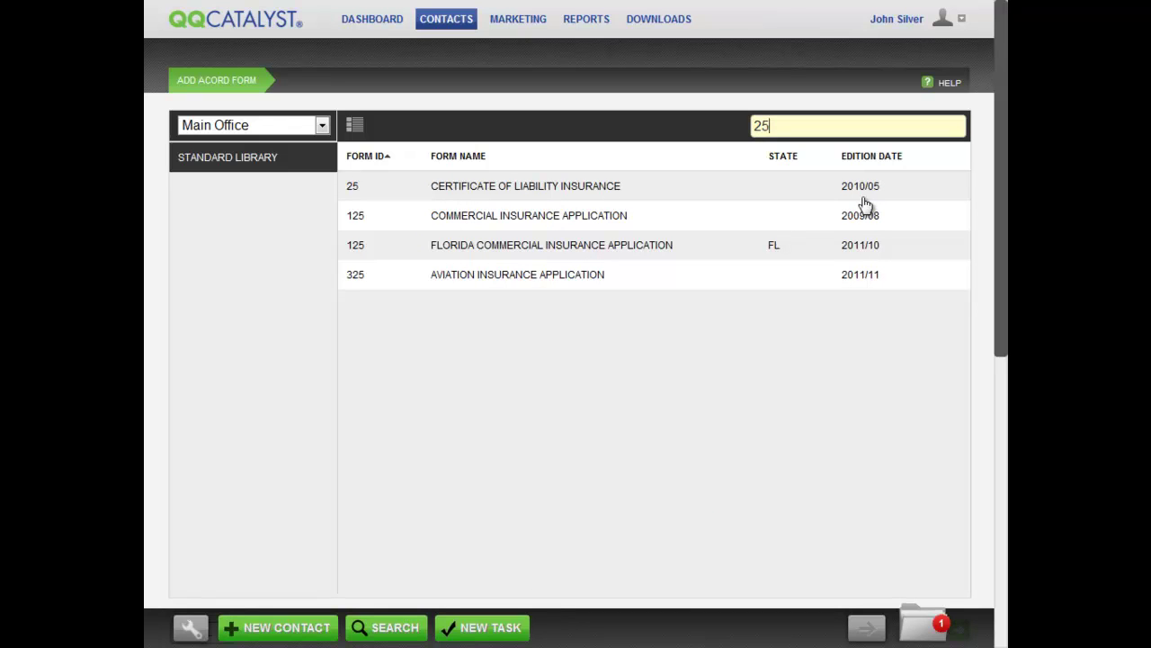
Sort results by Form Name and continue with the COMMERCIAL INSURANCE APPLICATION form.
left_click(866, 157)
left_click(365, 159)
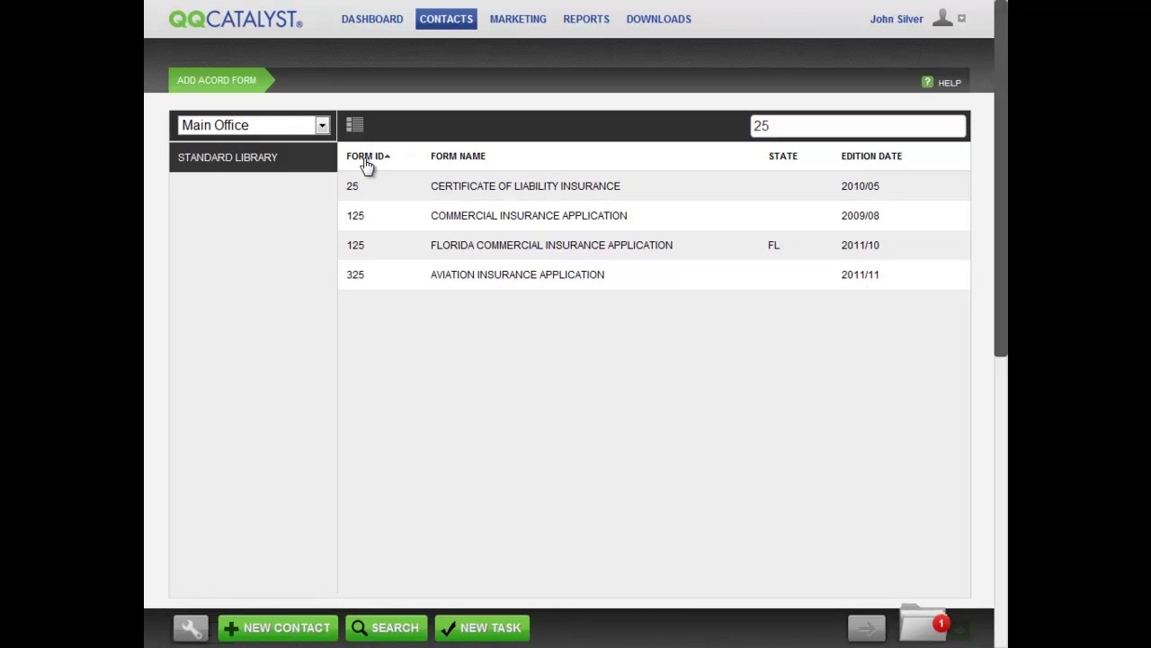
left_click(456, 158)
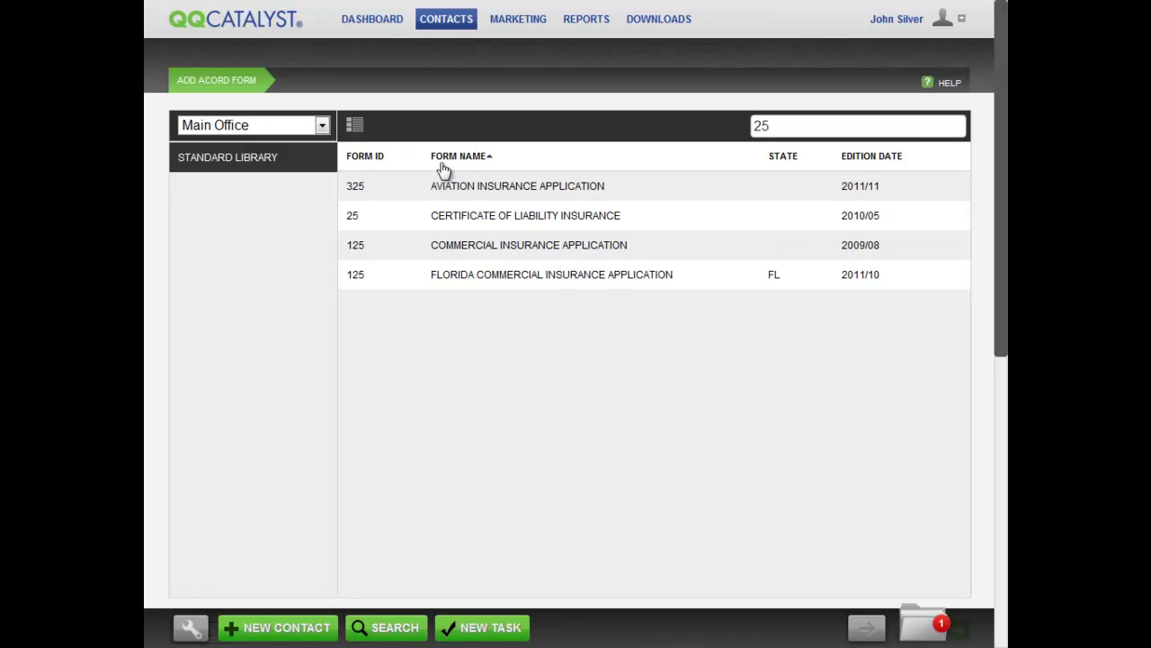
scroll(239, 221, "down", 1)
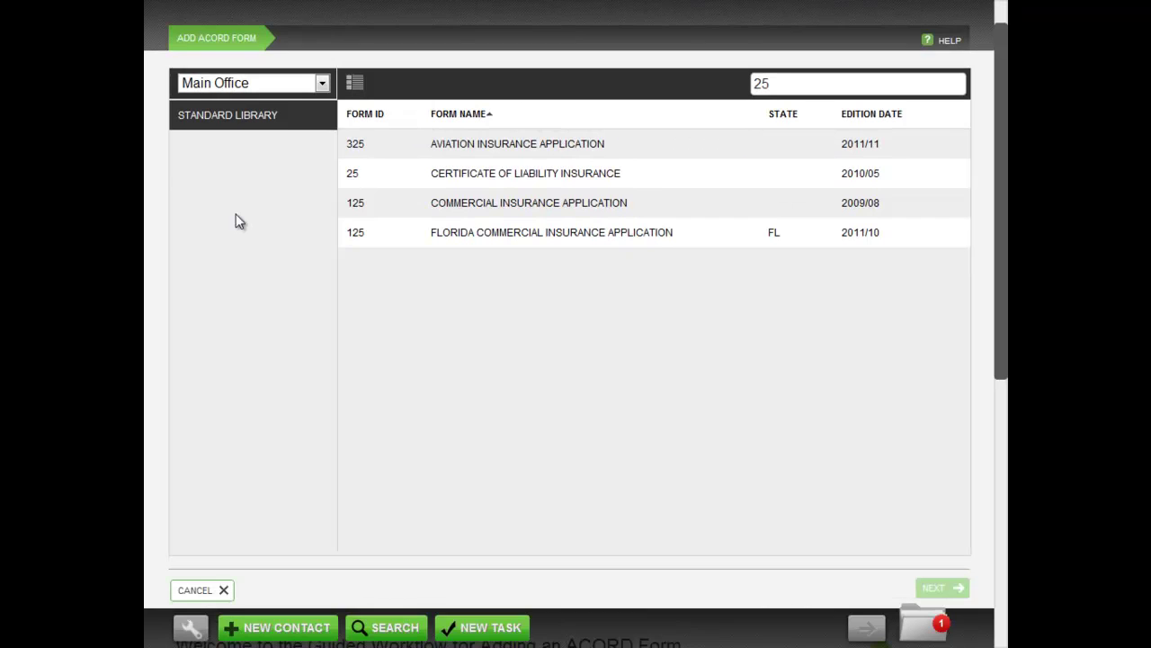
left_click(510, 209)
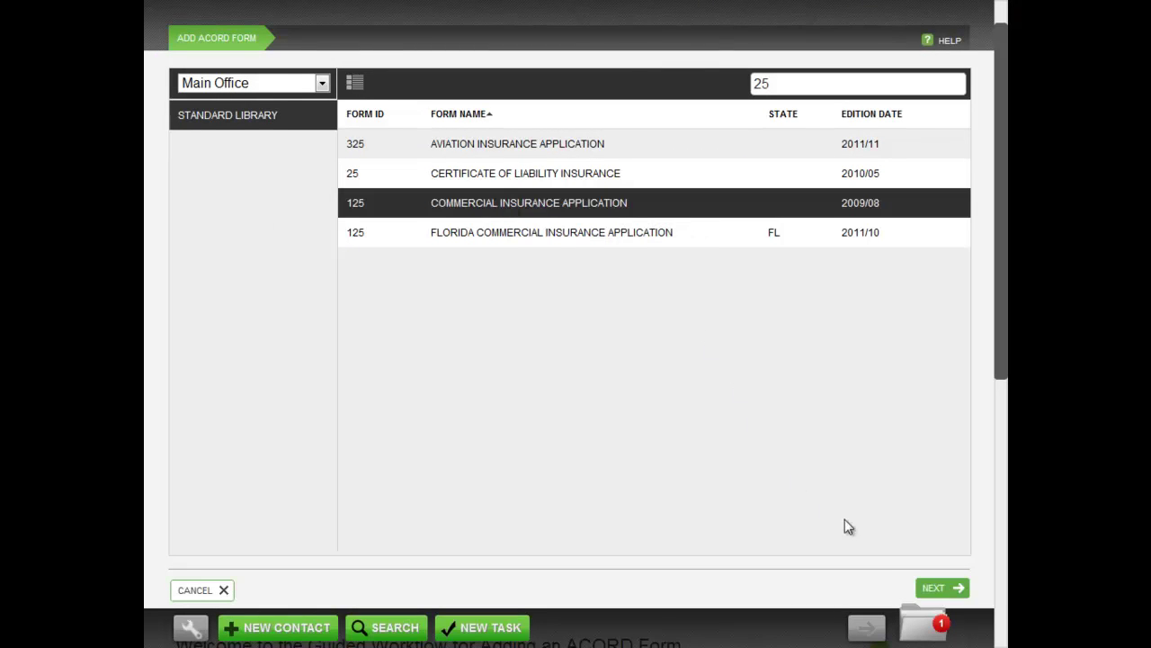
left_click(923, 589)
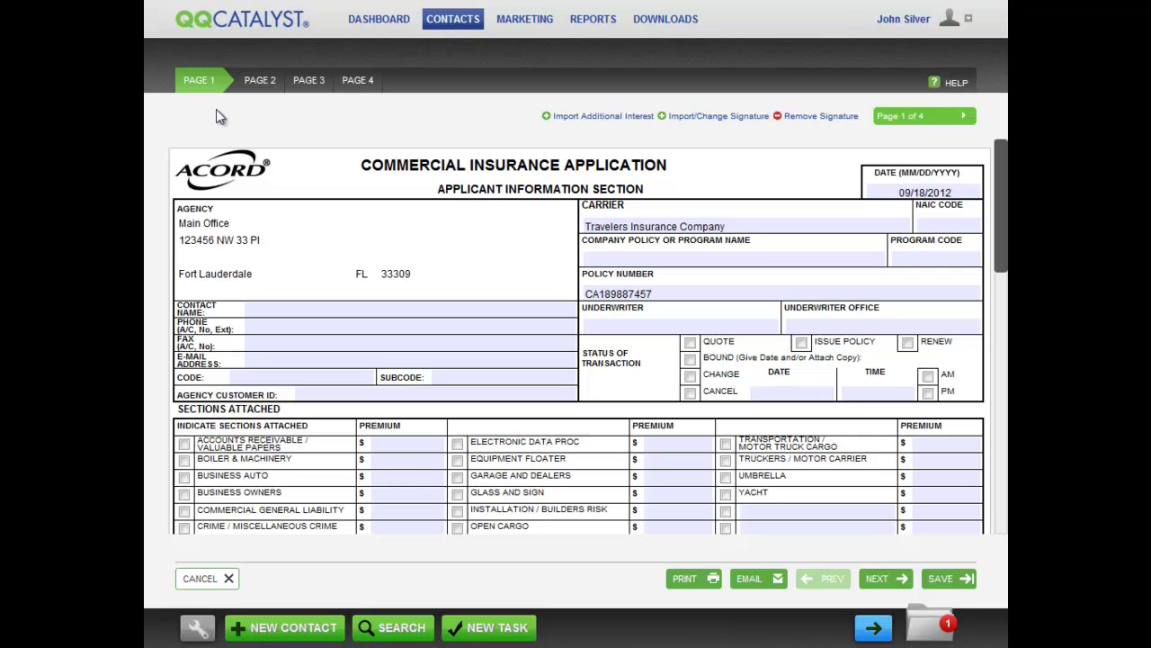
Review pages 2 and 3 of the ACORD 125 Commercial Insurance Application.
left_click(259, 84)
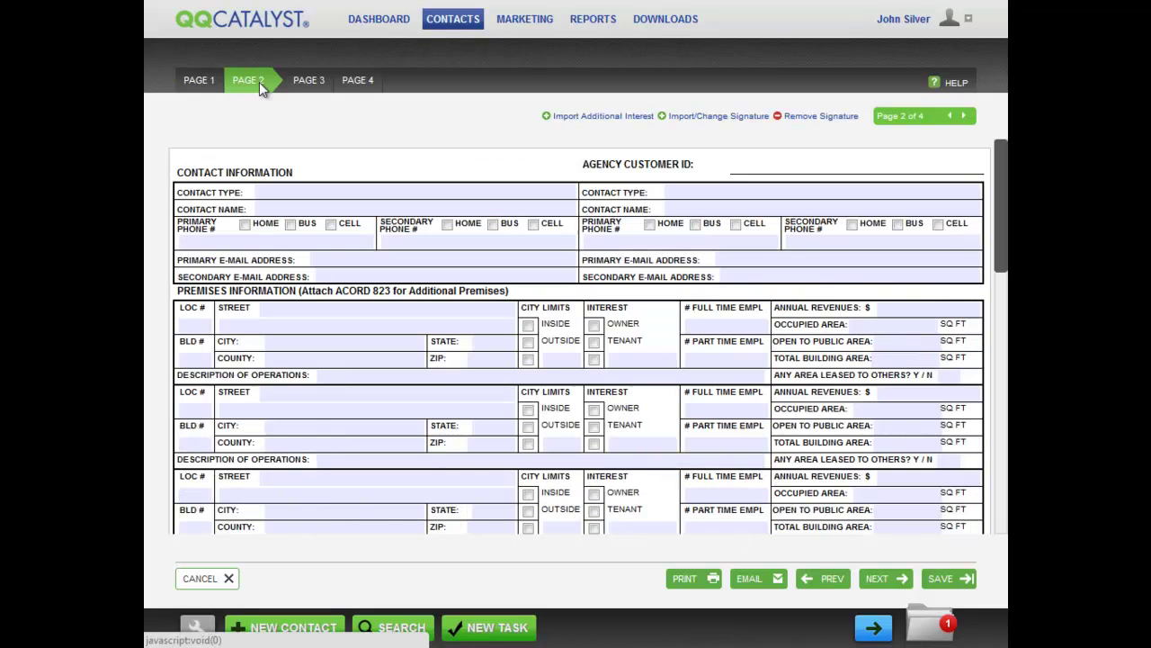
left_click(310, 82)
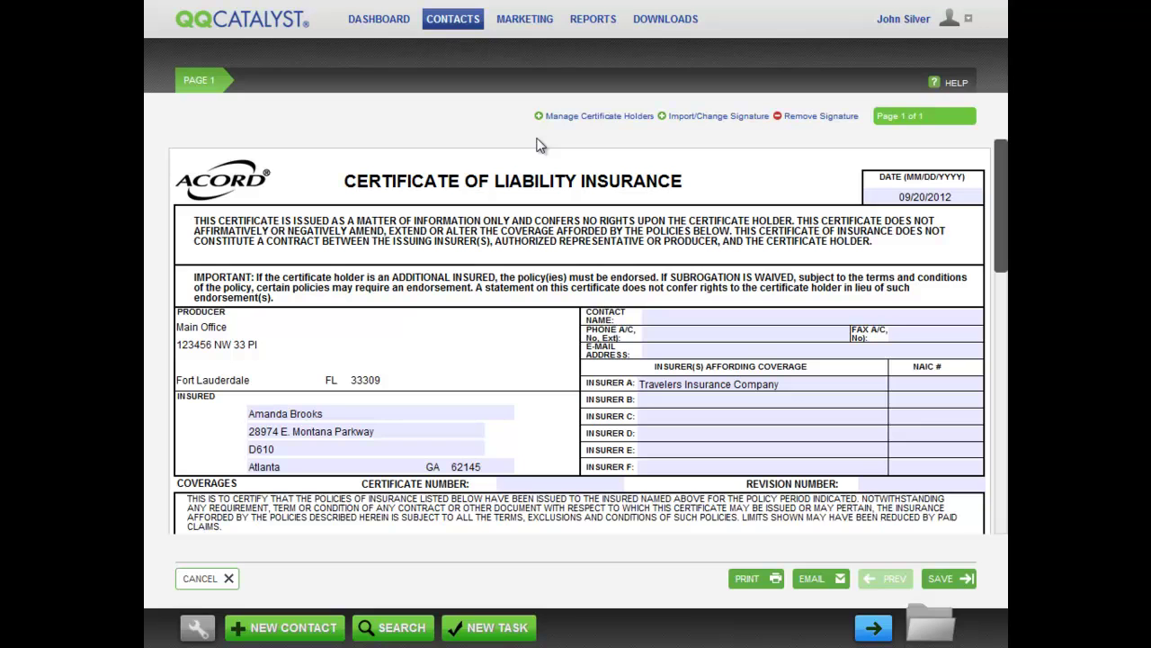
Select Berkshire Mortgage Finance, LLP and Cert Holder 1 in Manage Certificate Holders and save.
left_click(600, 119)
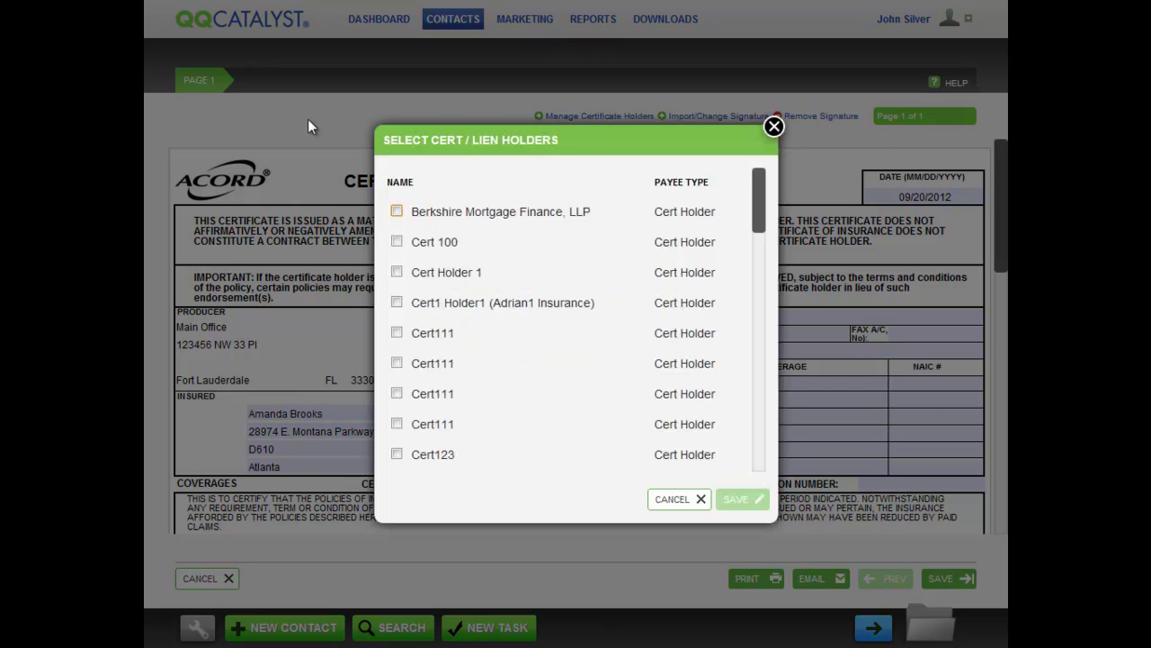
left_click(396, 213)
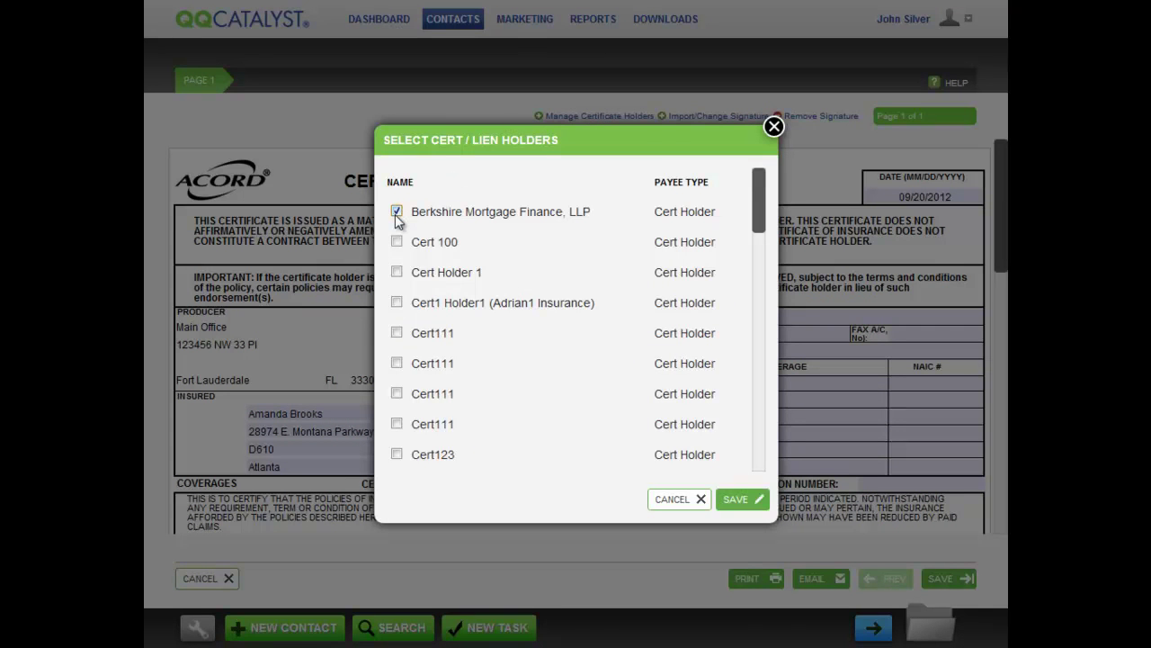
left_click(396, 273)
left_click(743, 501)
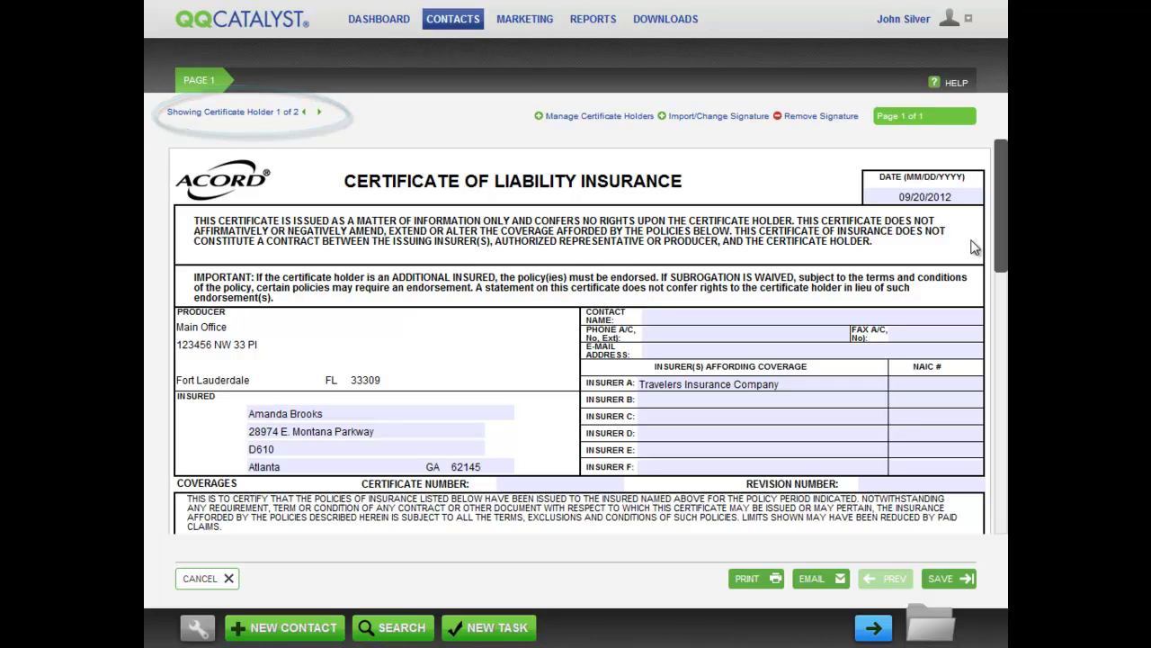
Review the Certificate Holder section and bring up the Select Signature dialog.
left_click_drag(1001, 232, 1003, 477)
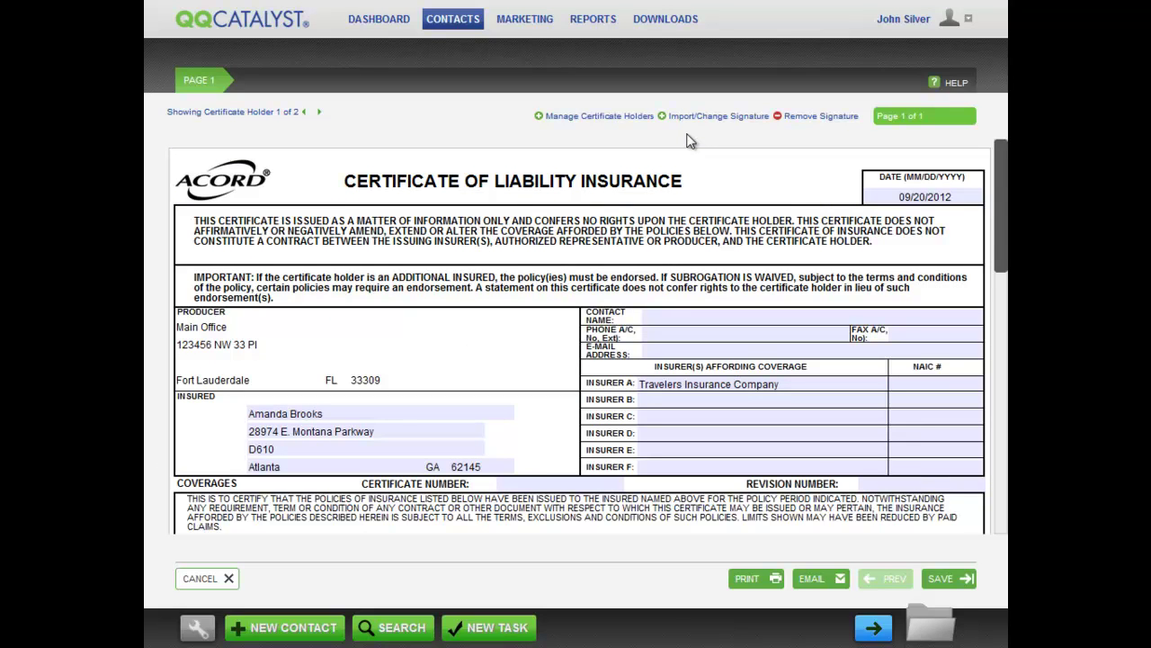
left_click(703, 117)
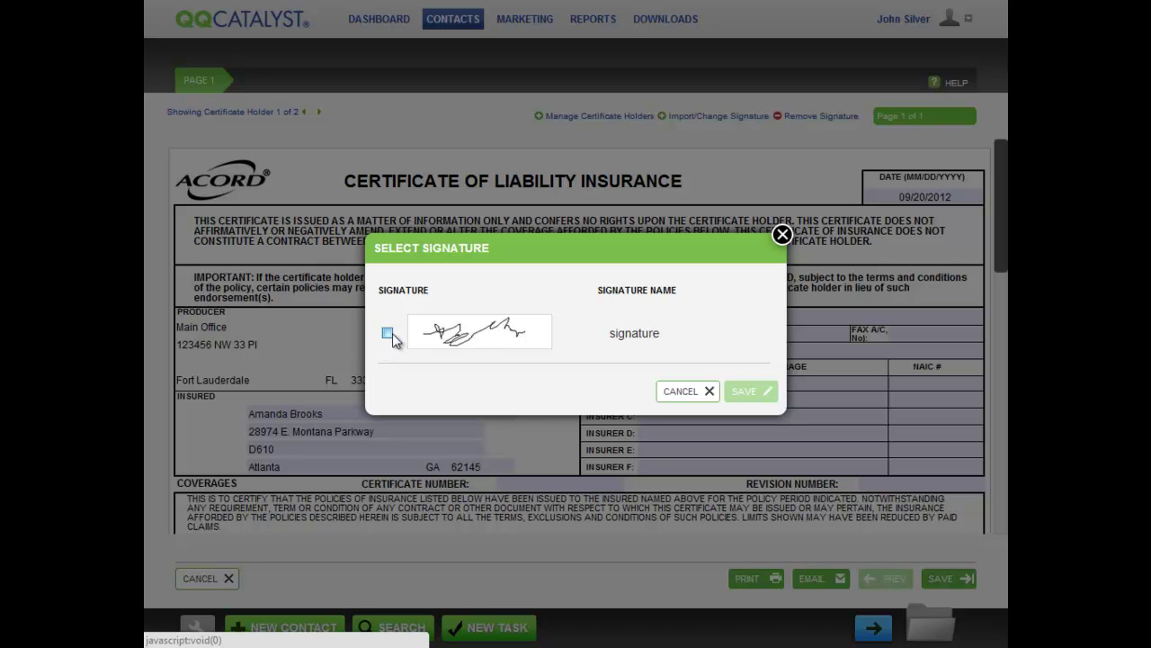
Apply the saved 'signature' to the Authorized Representative box and check it.
left_click(388, 334)
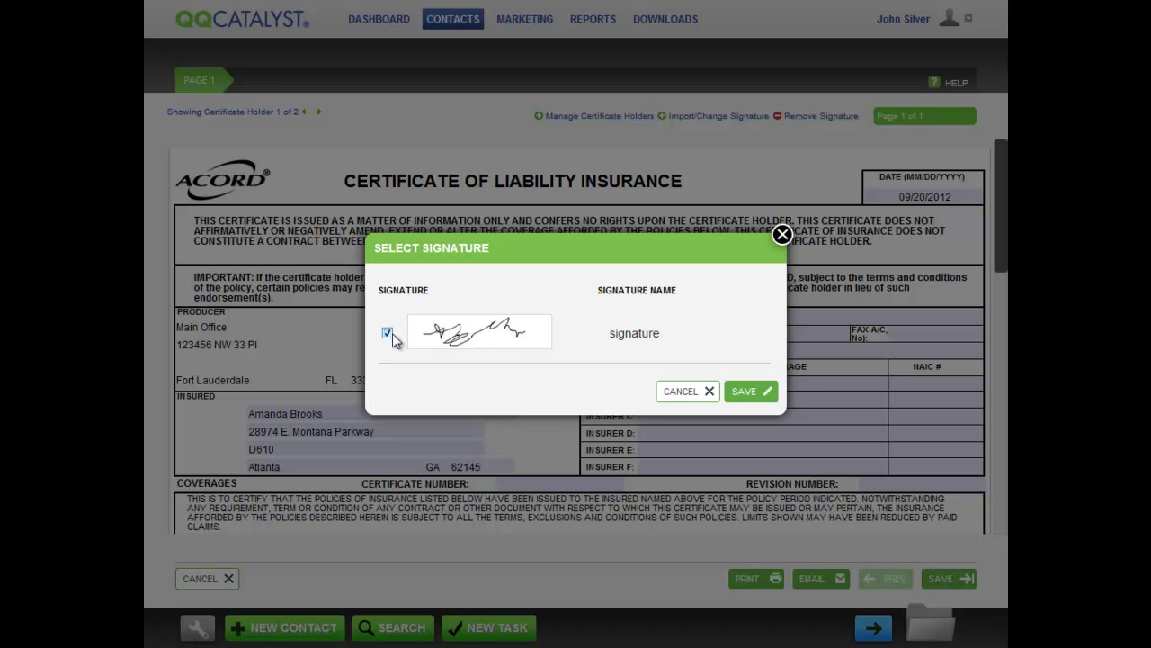
left_click(746, 396)
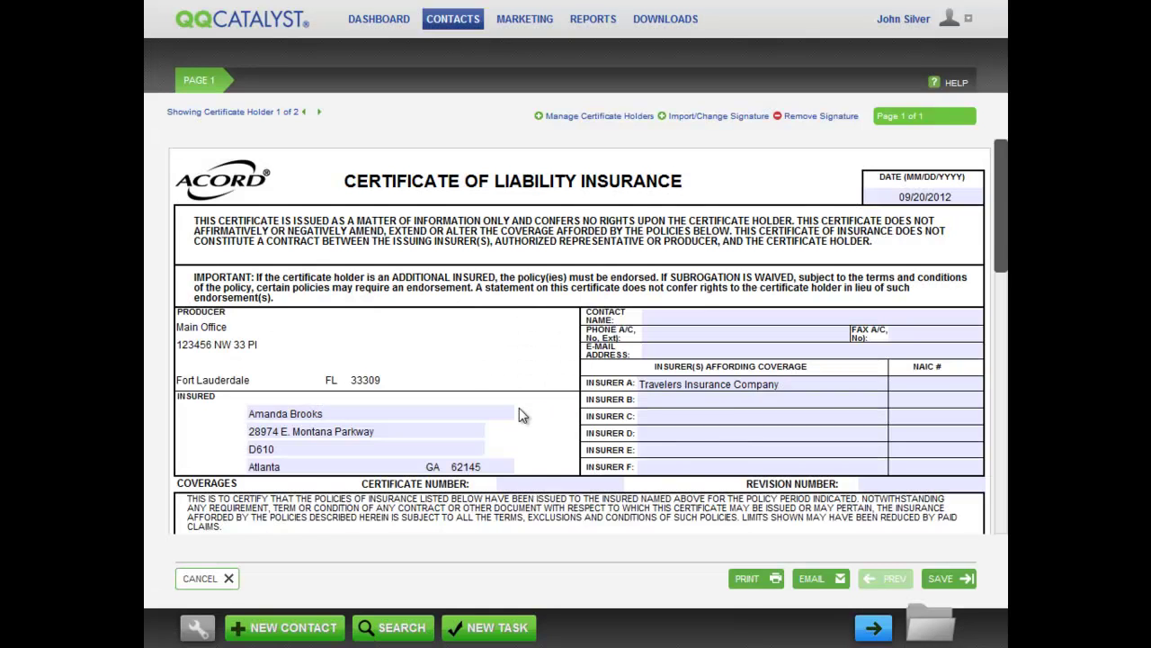
left_click_drag(996, 232, 1004, 496)
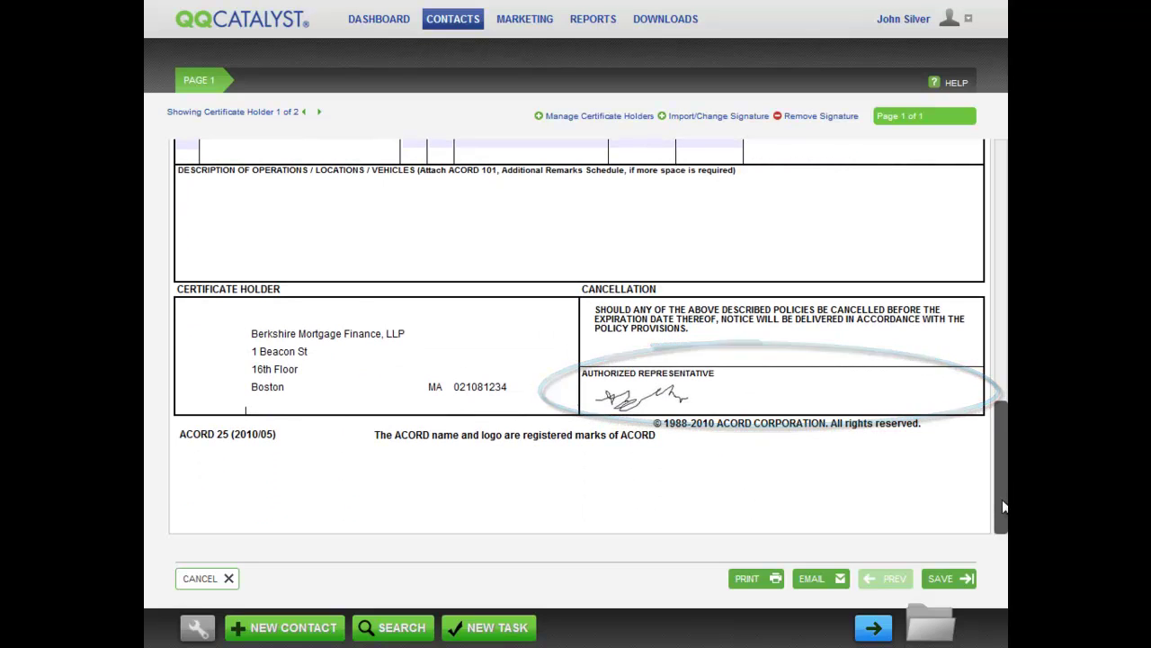
Remove the signature from the certificate and confirm the removal.
left_click_drag(1005, 506, 1001, 151)
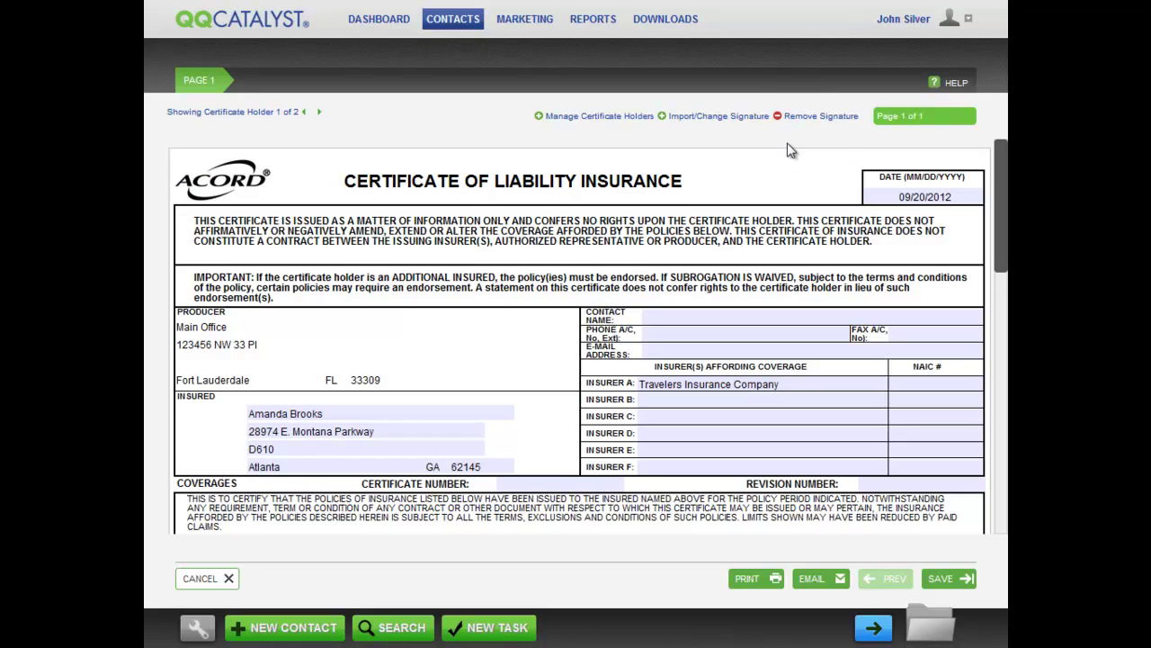
left_click(821, 119)
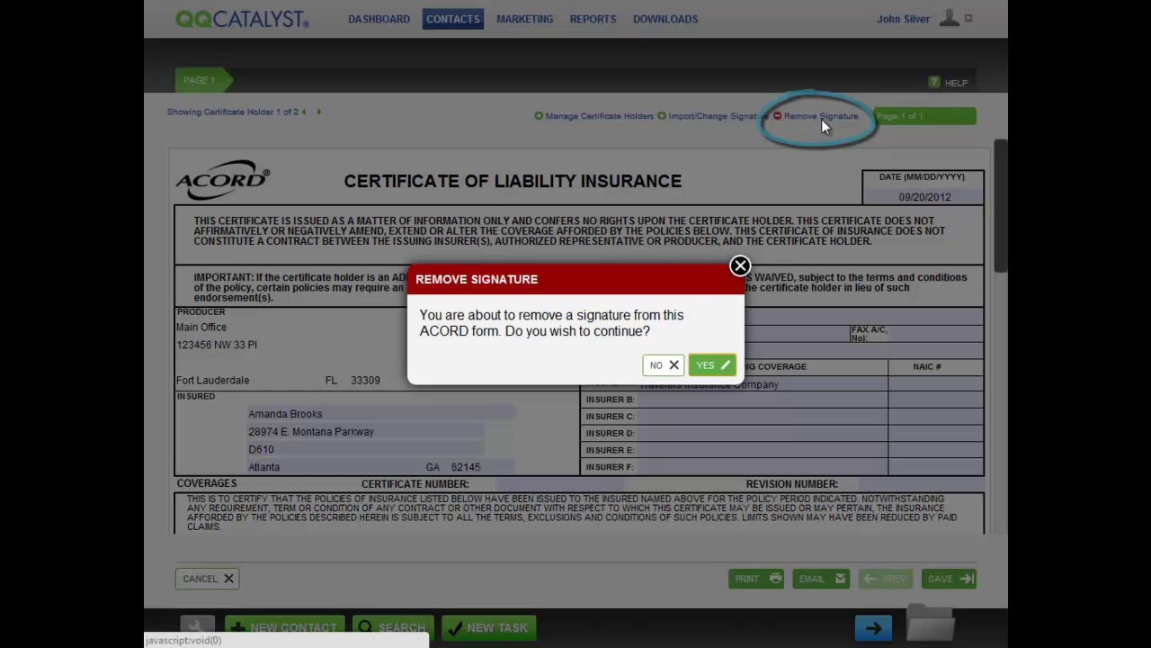
left_click(711, 368)
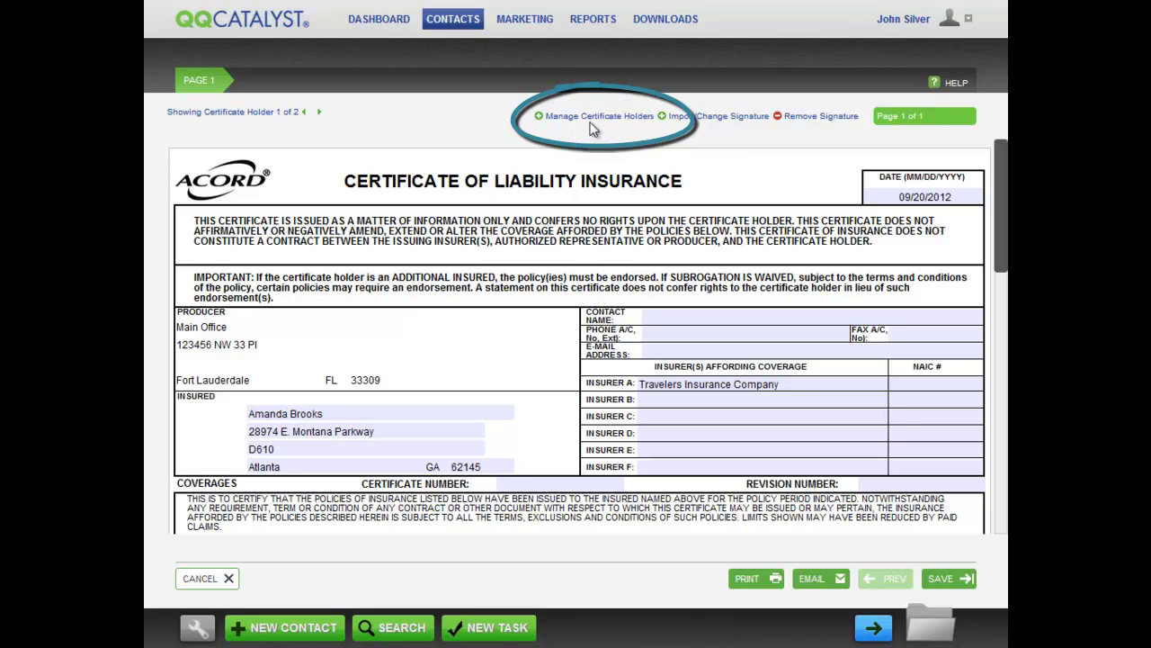
left_click(594, 119)
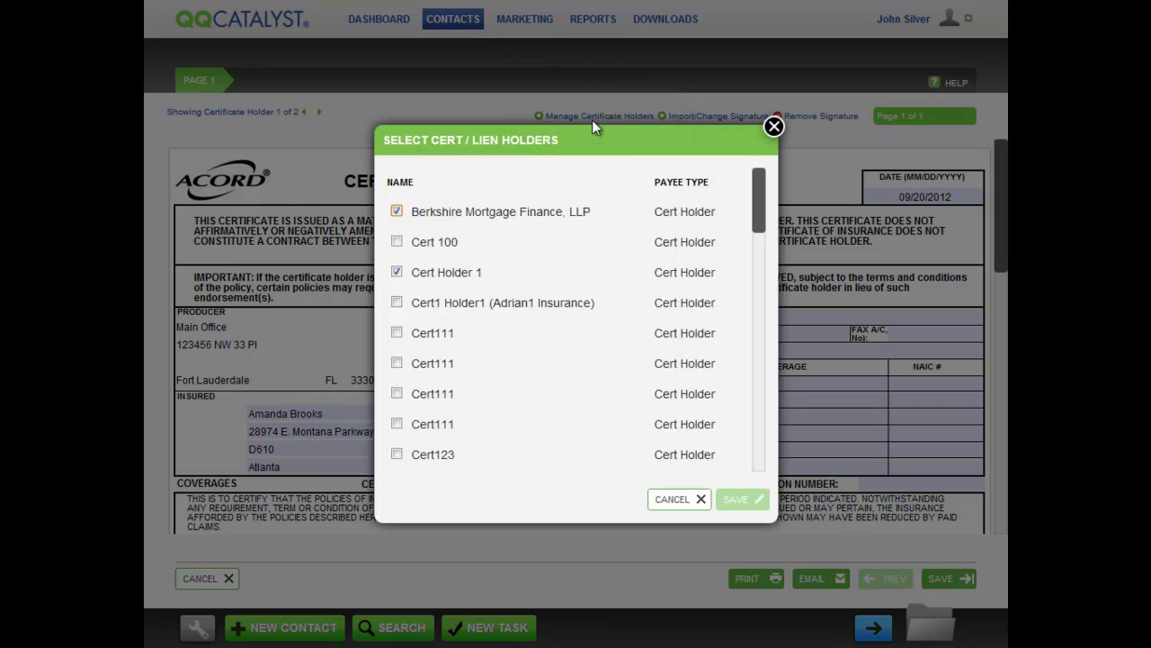
left_click(397, 273)
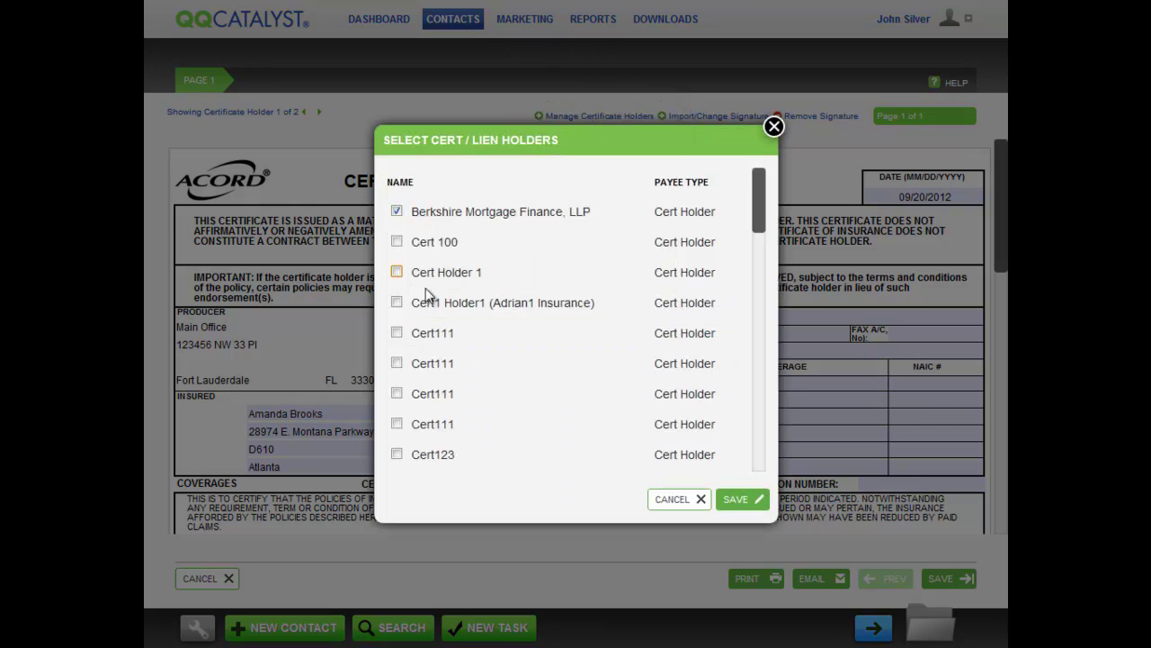
left_click(735, 500)
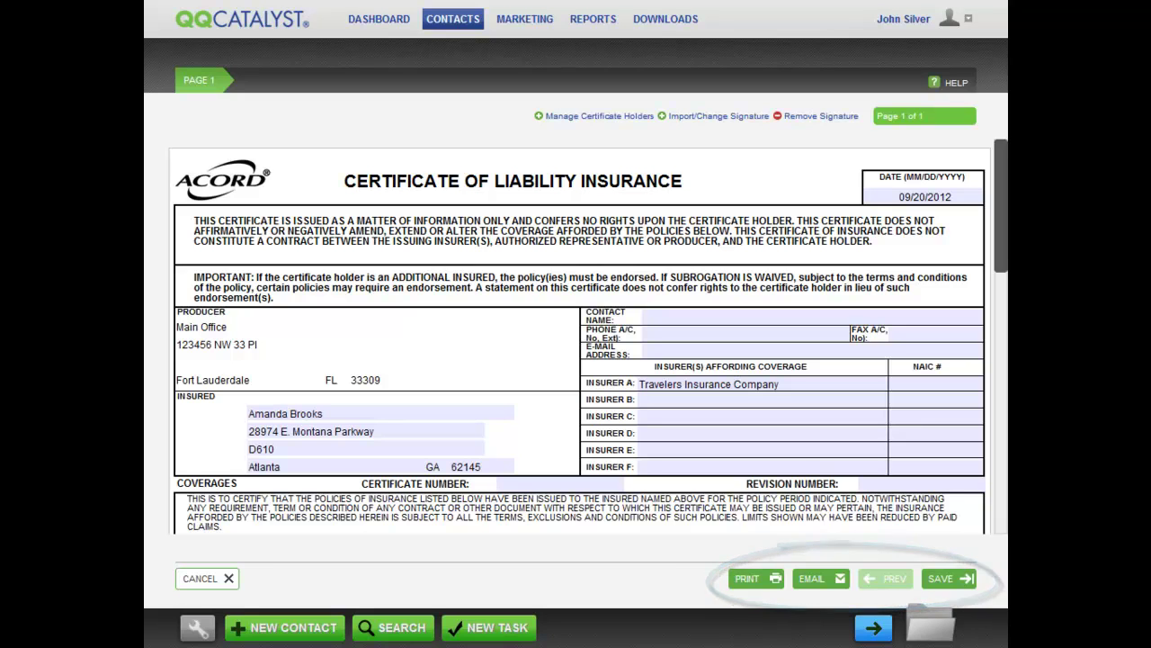
Save the 09/20/2012 liability certificate with its two certificate holders.
left_click(941, 579)
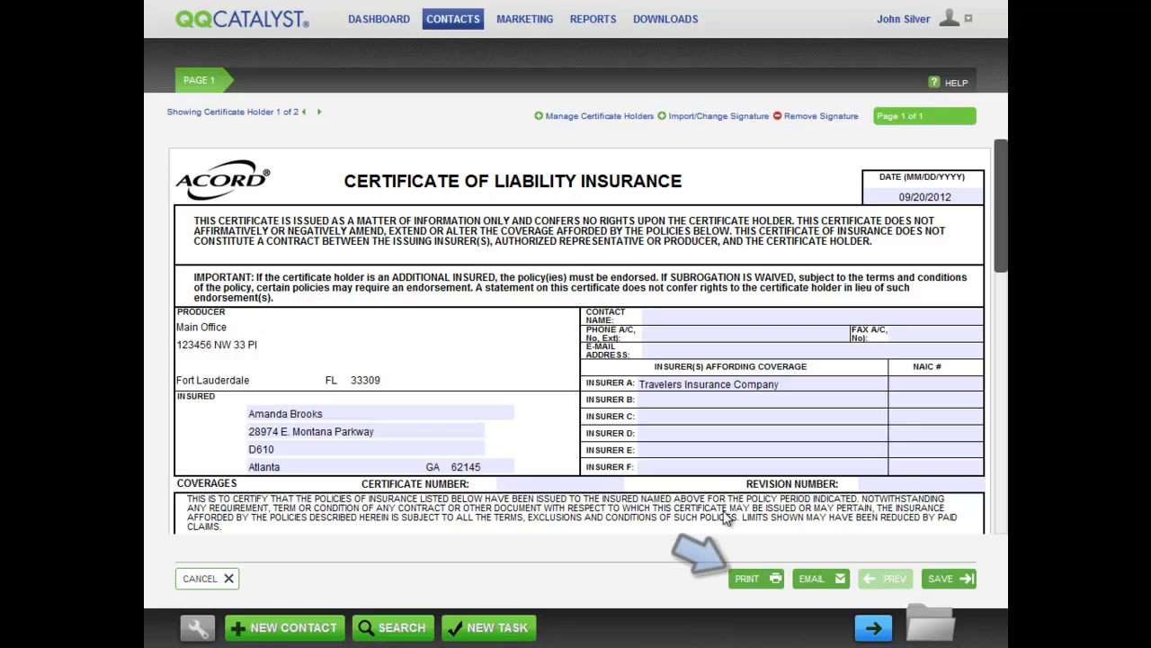
Generate a printable PDF of the certificate for the ticked certificate holders.
left_click(748, 578)
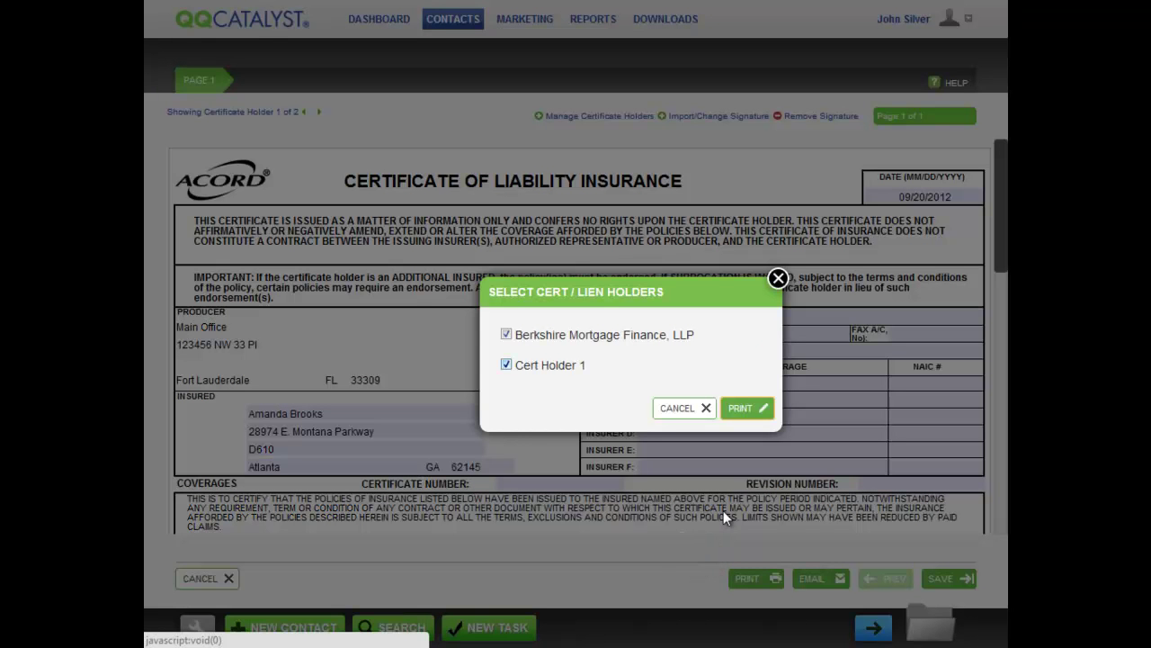
key("space")
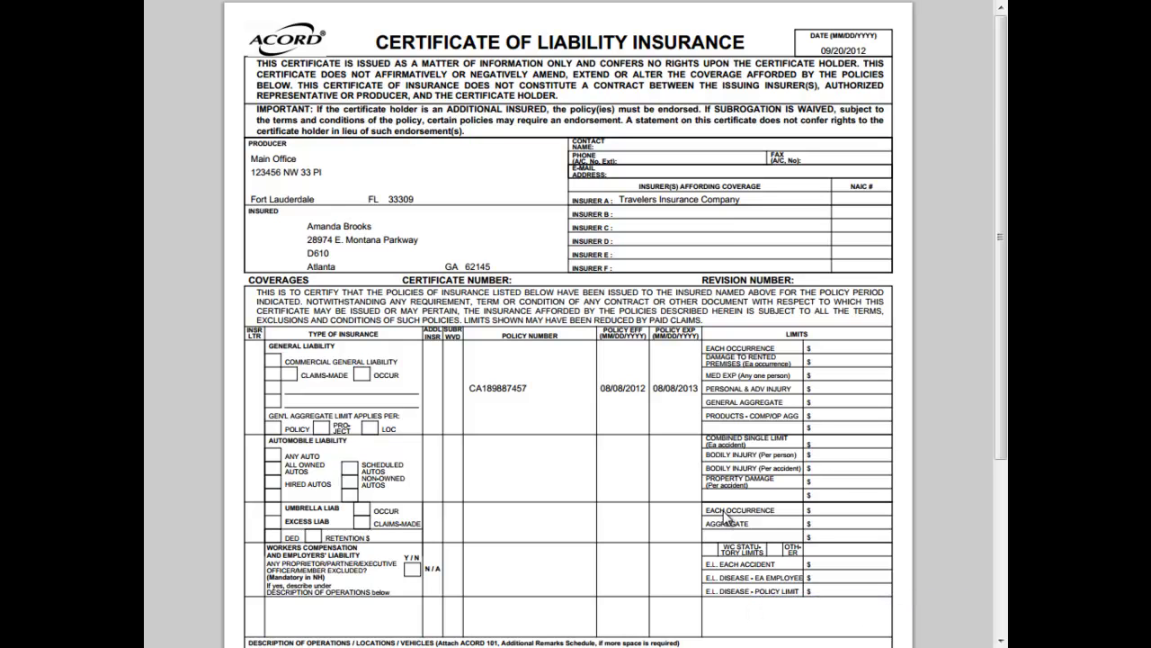
Scroll through the PDF pages to check each certificate holder's copy.
mouse_move(736, 619)
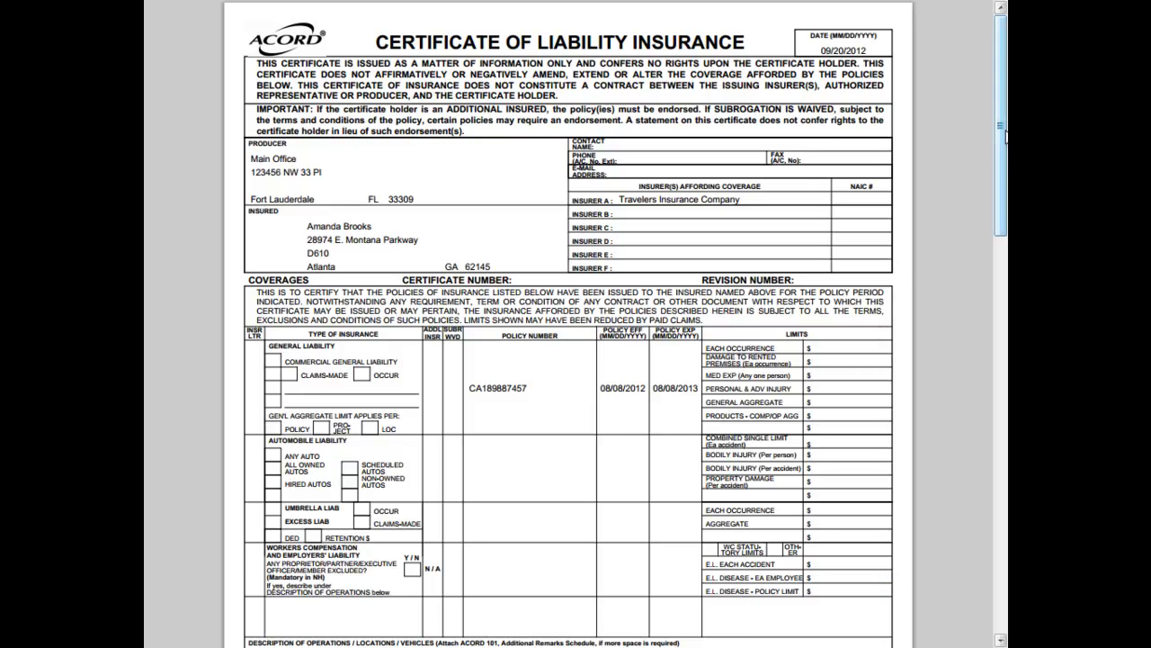
scroll(1005, 135, "down", 5)
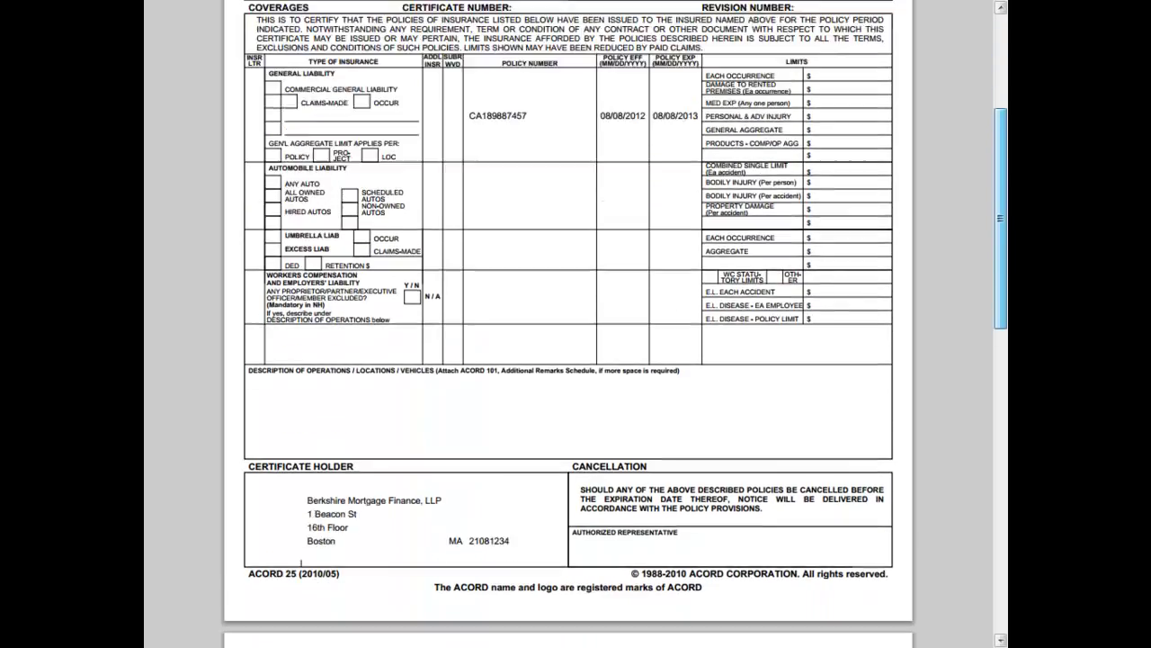
scroll(569, 324, "down", 5)
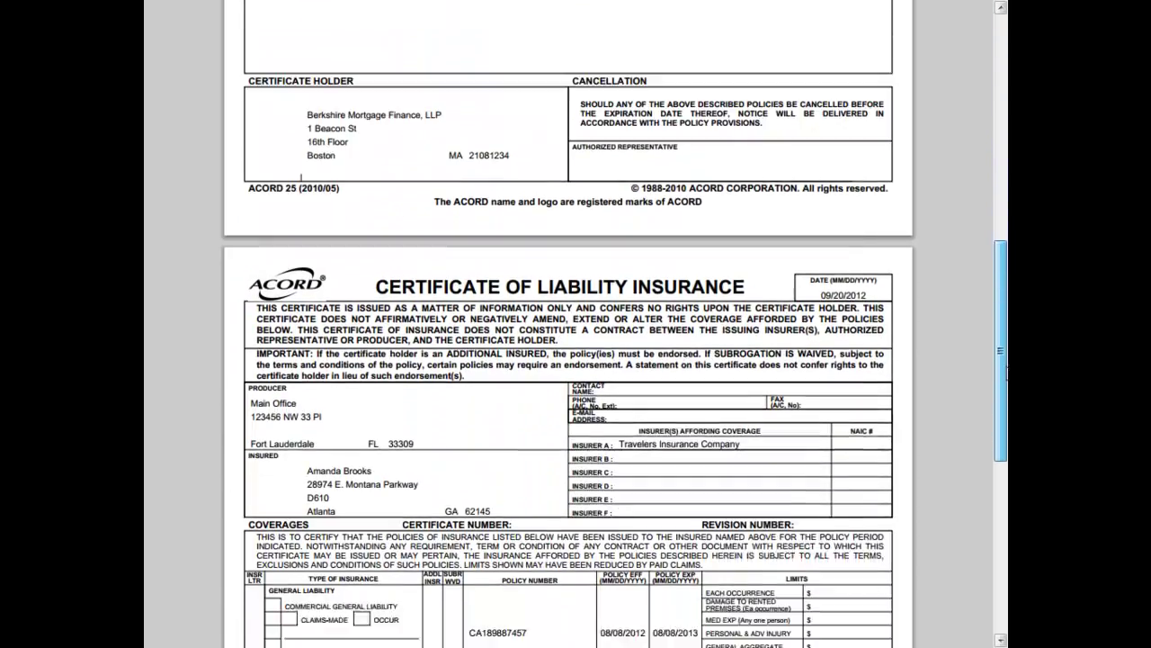
scroll(568, 324, "down", 5)
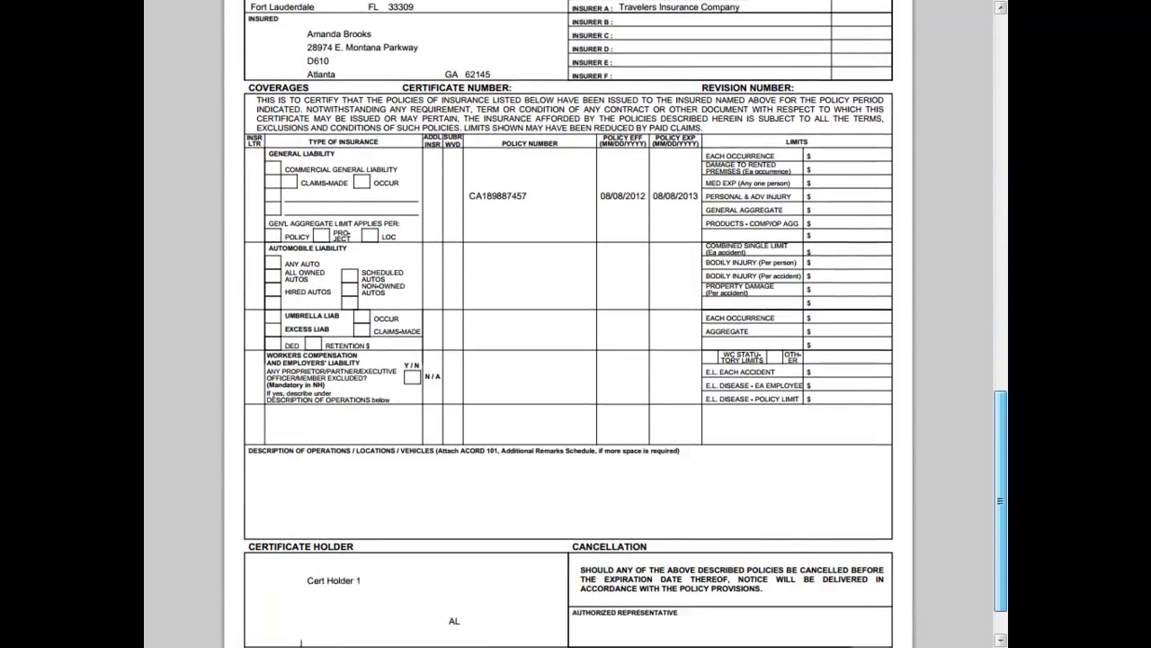
scroll(737, 621, "up", 3)
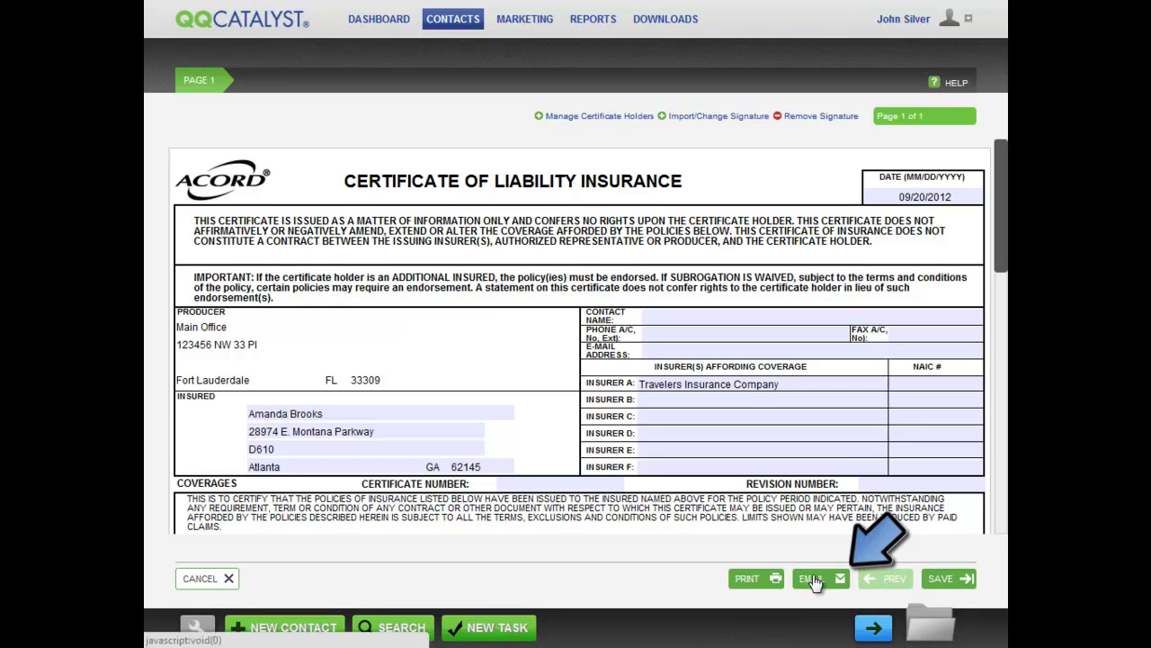
Start an email of the certificate using the Blank Template in the Document Editor.
left_click(812, 580)
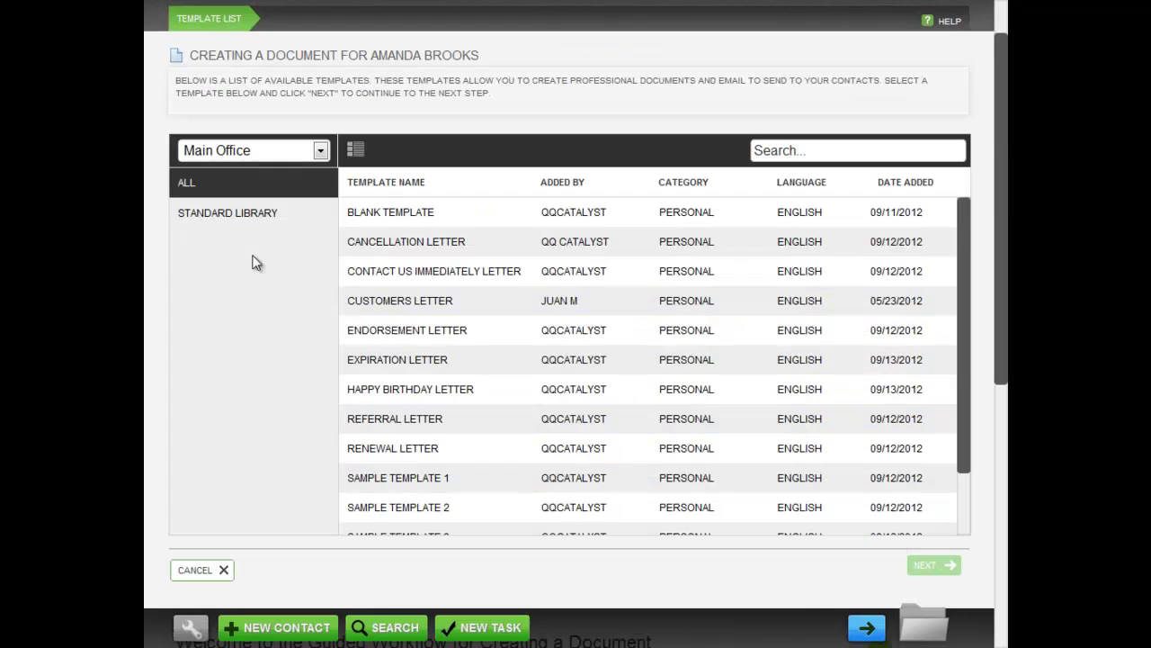
left_click(503, 212)
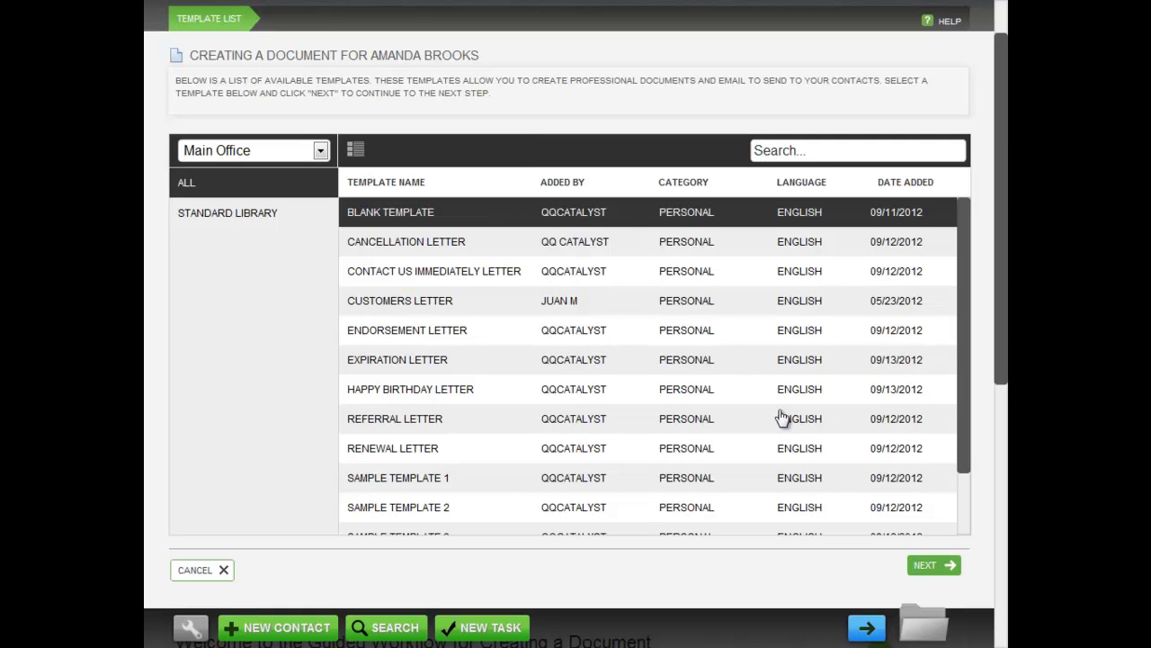
left_click(944, 567)
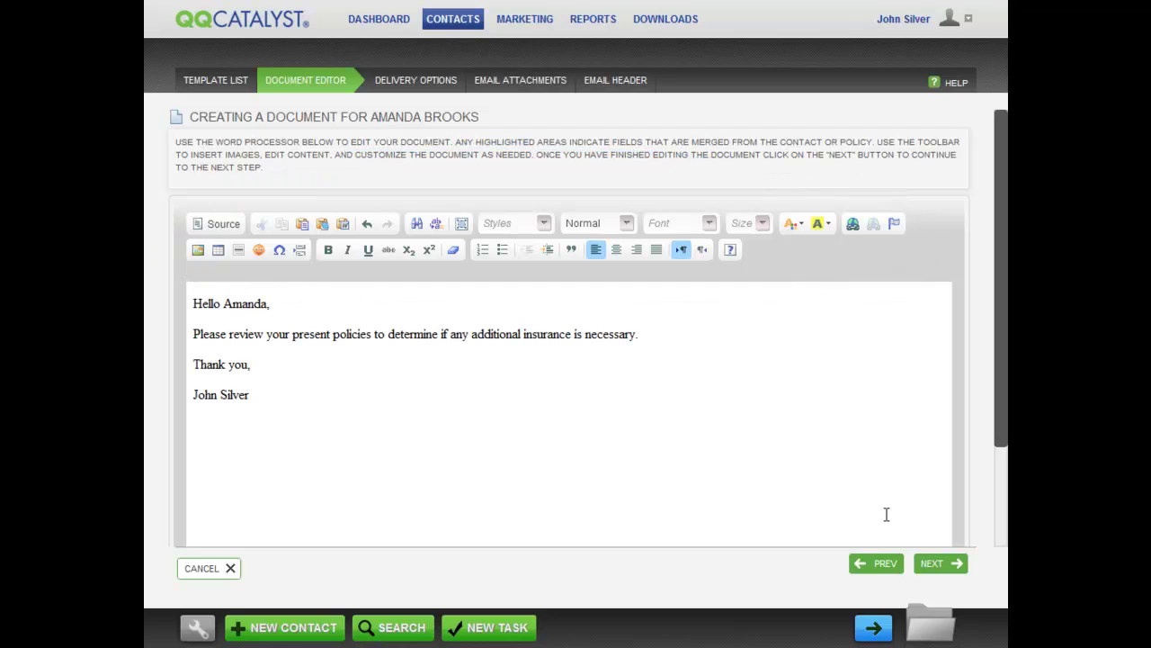
Title the emailed document 'Notice' with notes 'Notice of Insurance' and proceed to attachments.
left_click(937, 570)
left_click(316, 288)
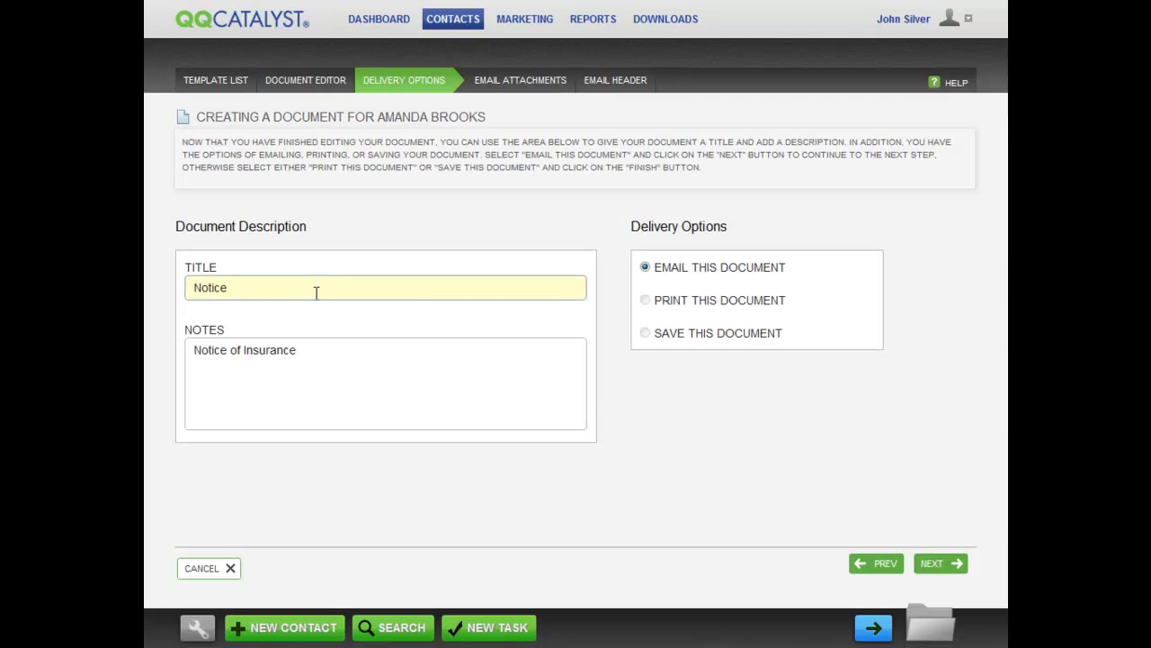
left_click(330, 356)
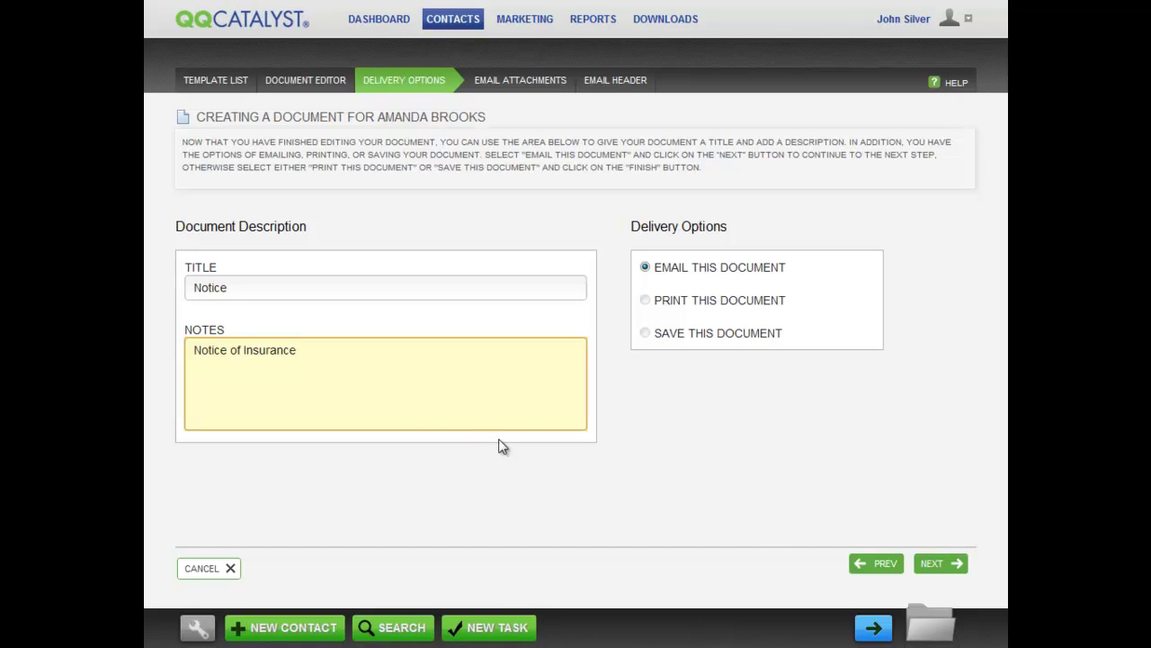
left_click(932, 568)
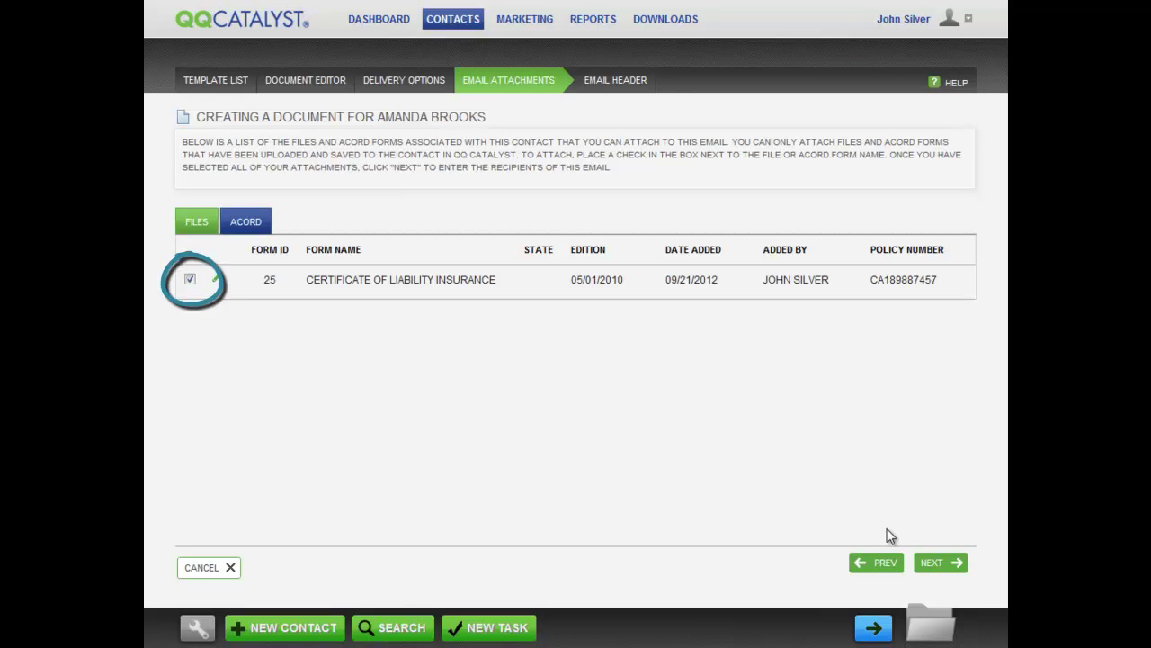
Attach the ACORD Certificate of Liability Insurance and continue to the email header.
left_click(933, 564)
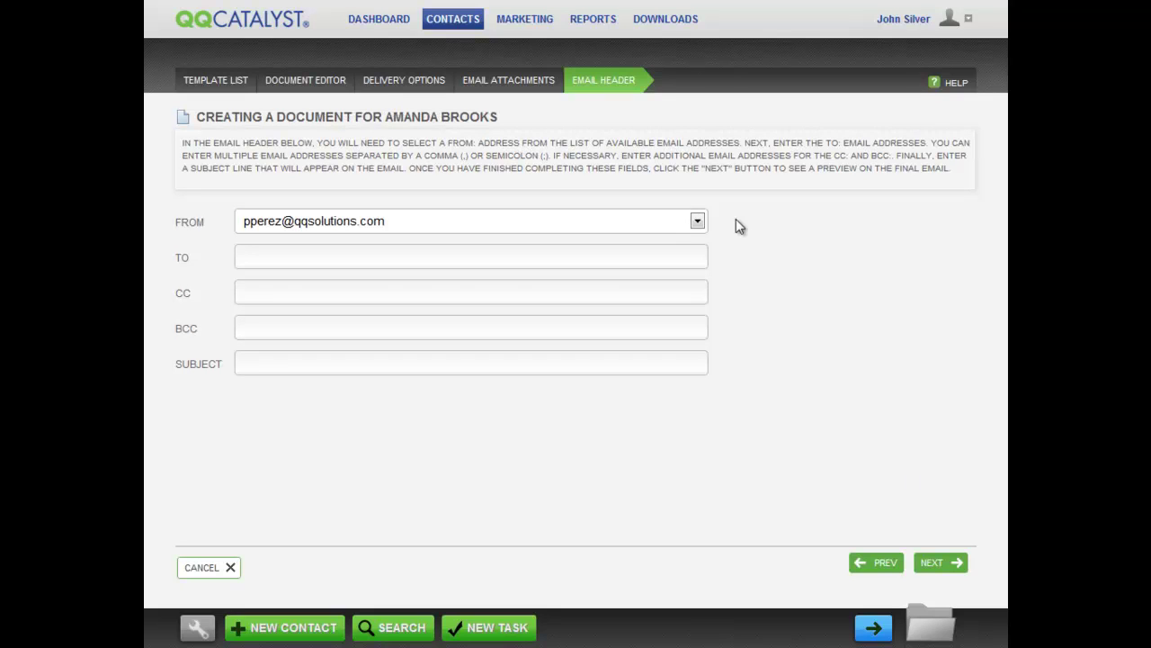
Keep the preset sender address and fill in the TO, CC and BCC recipients.
left_click(698, 222)
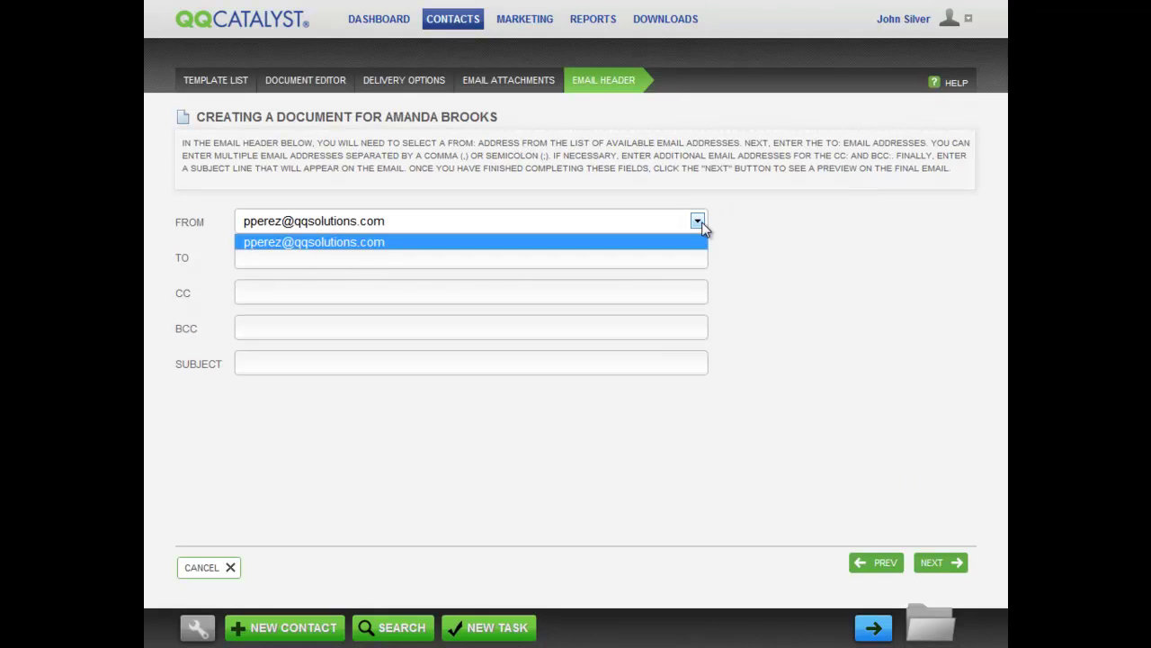
left_click(700, 224)
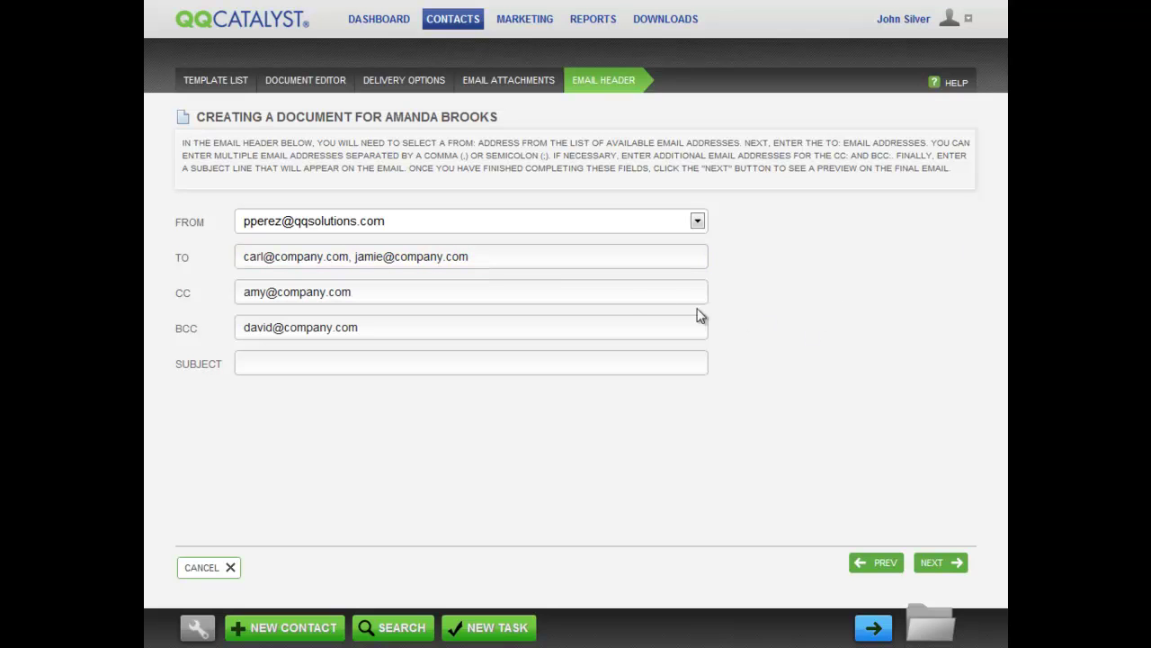
left_click(632, 298)
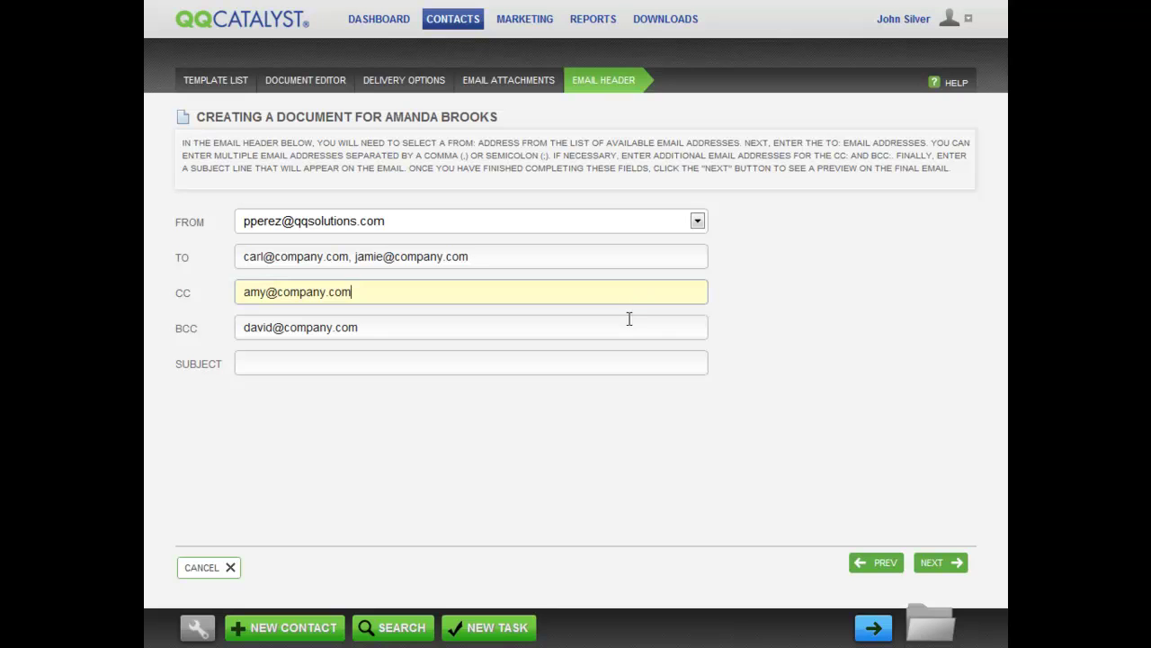
left_click(621, 331)
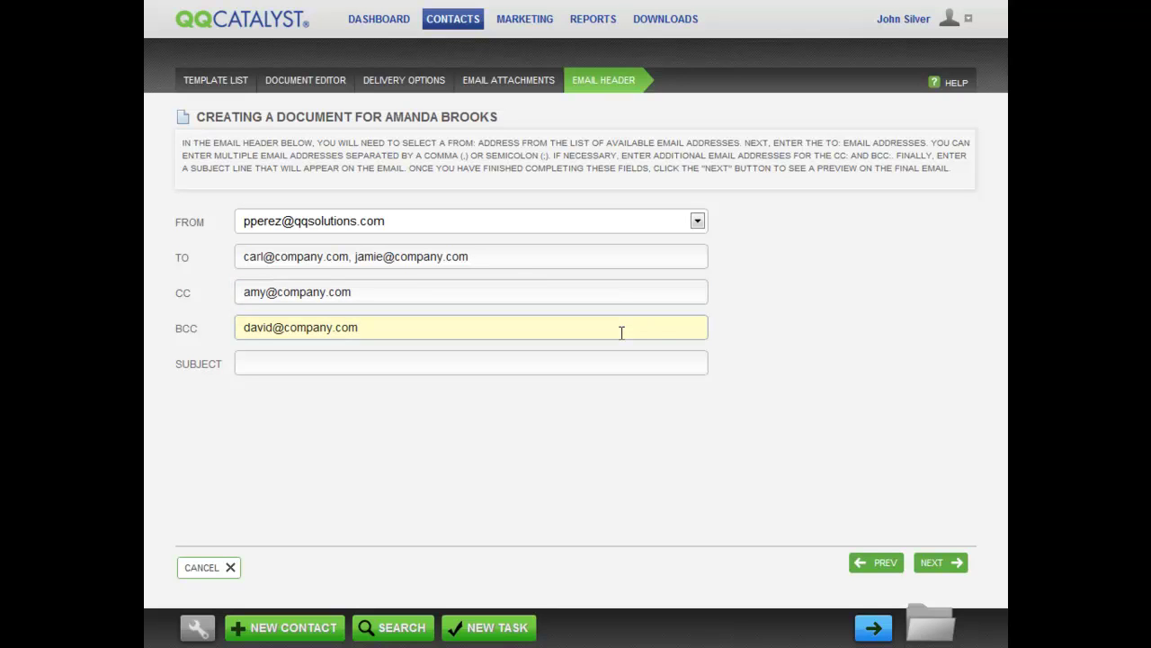
left_click(754, 341)
Enter the subject 'new endorsement' and preview the email.
type("new endorsement")
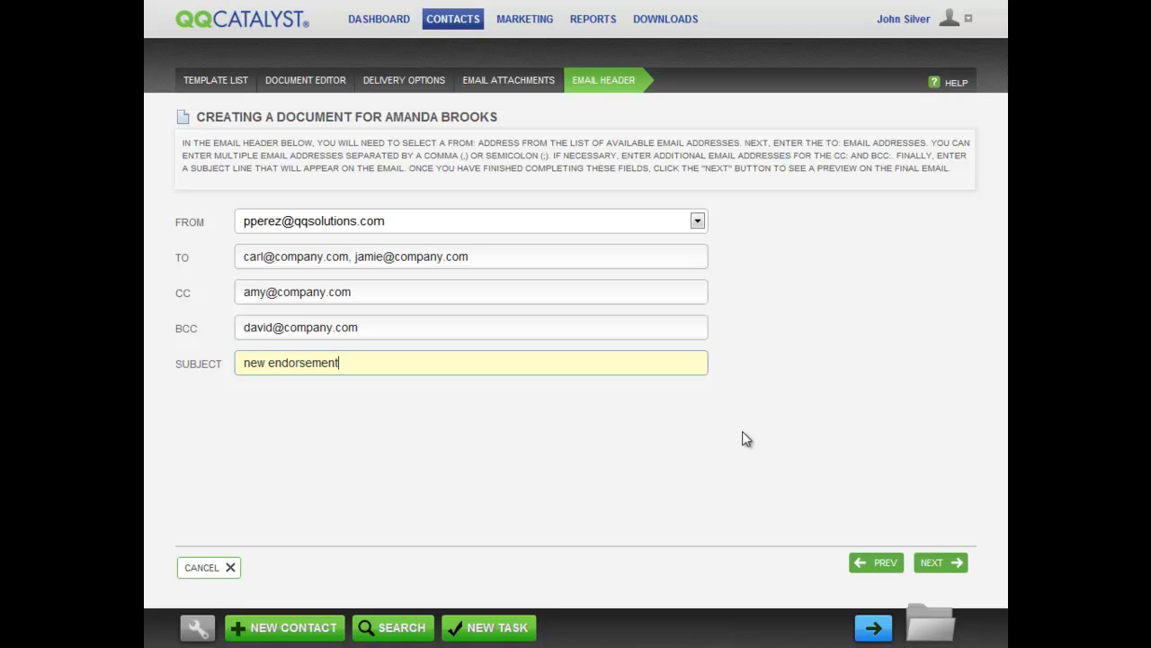
key("Tab")
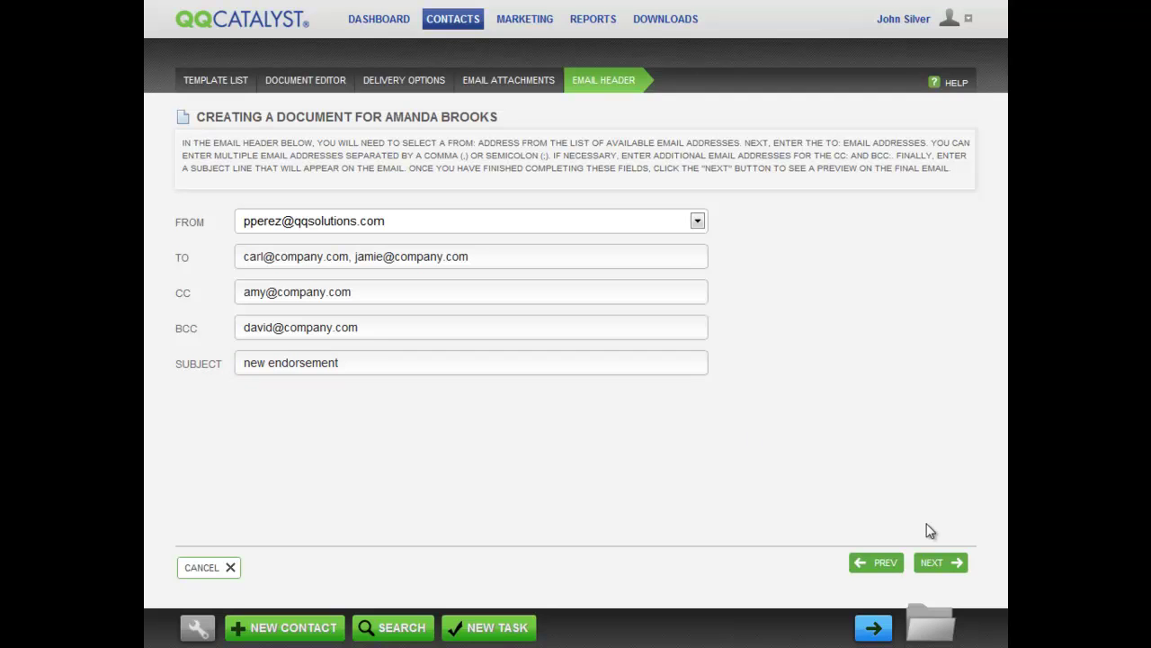
left_click(933, 562)
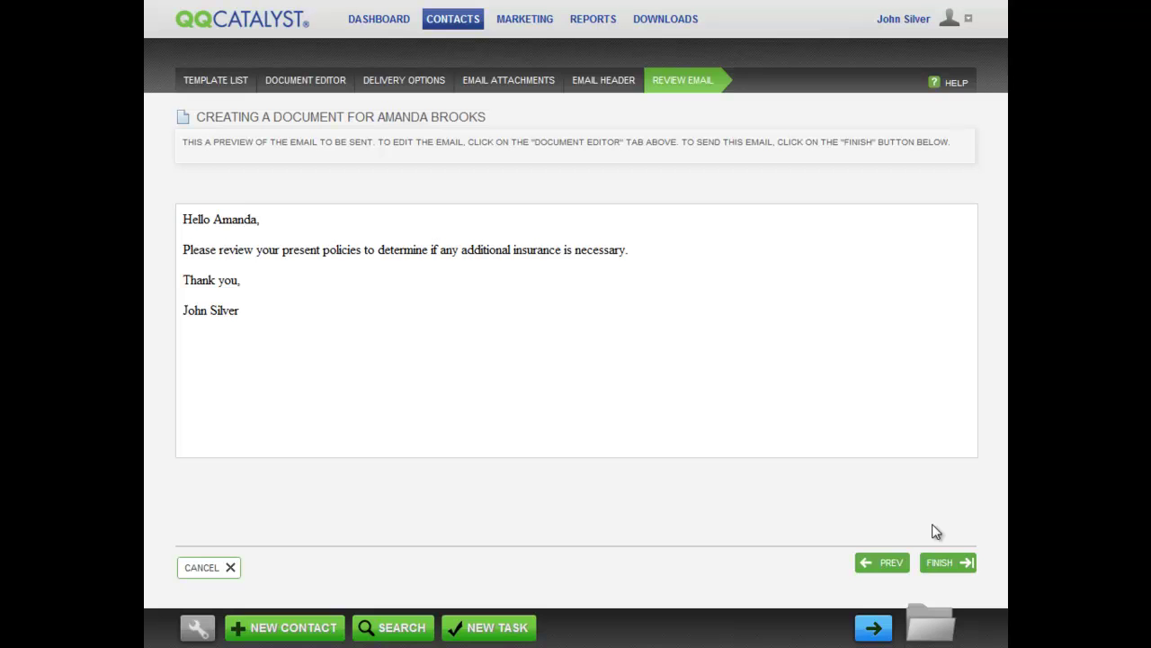
Finish sending the certificate email and return to the active policy.
left_click(940, 566)
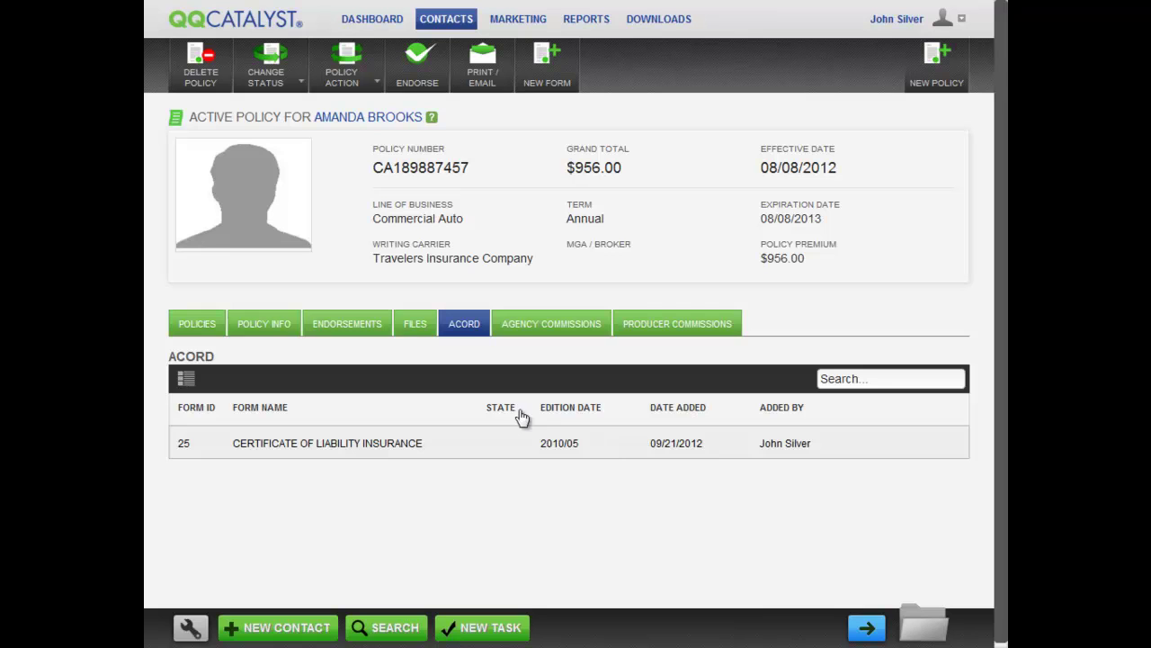
Show the policy's files and bring up the actions for the 'Notice' email.
left_click(407, 325)
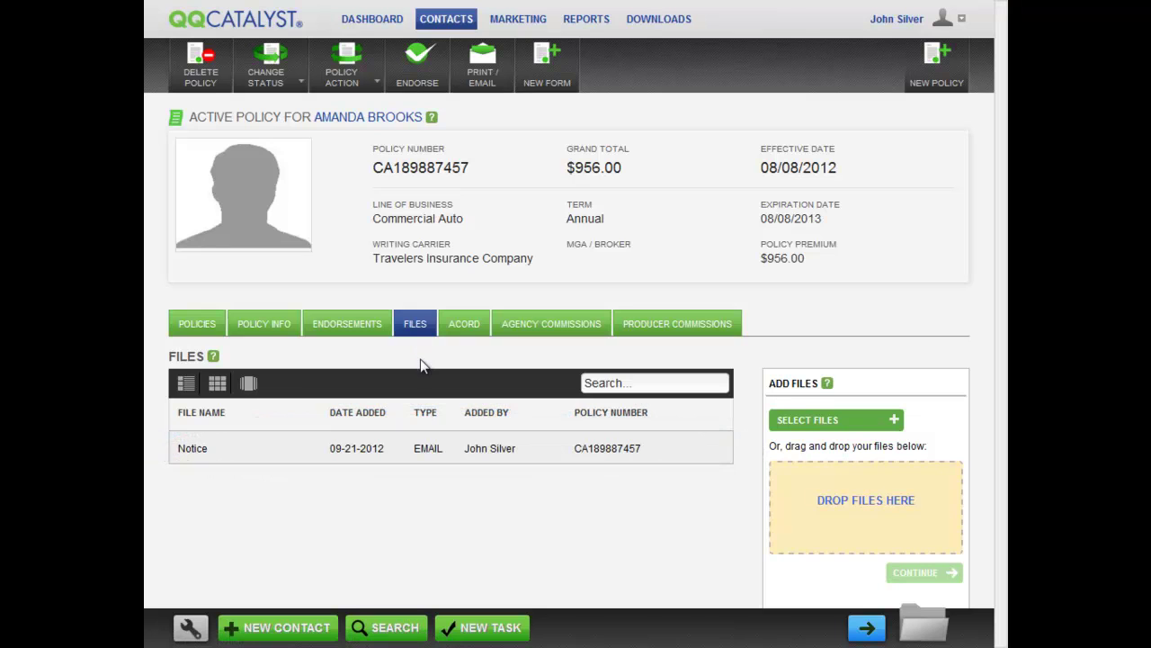
left_click(267, 456)
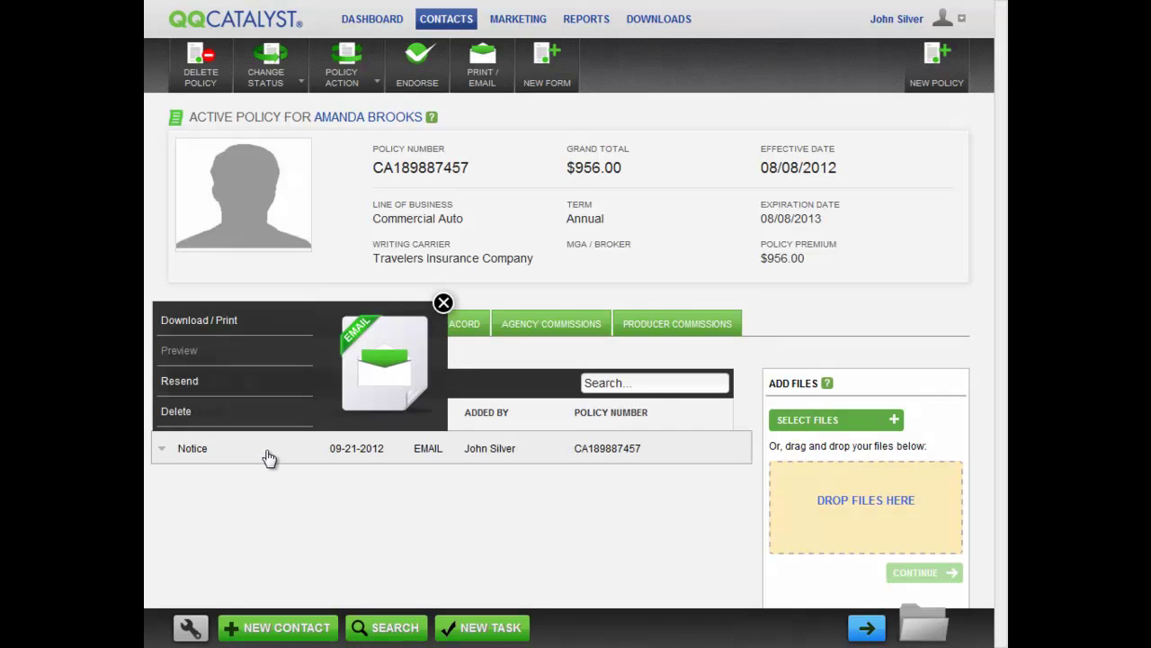